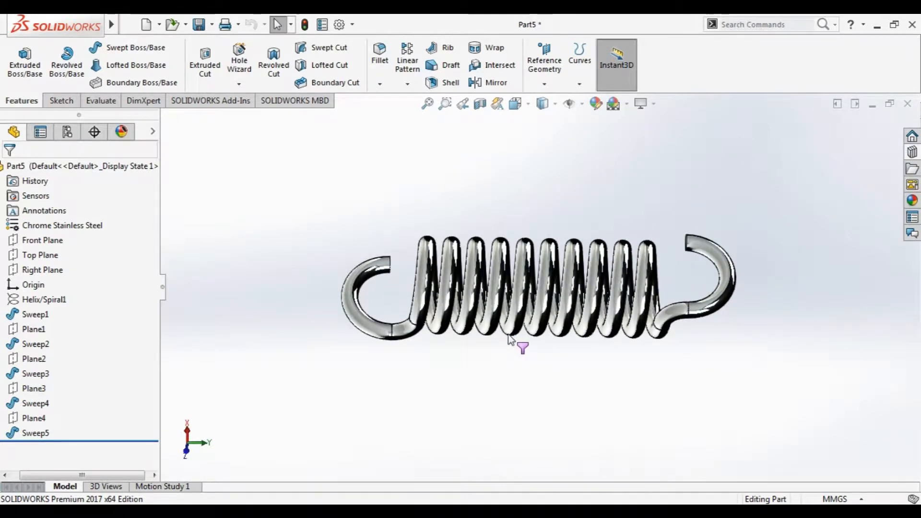
key(c)
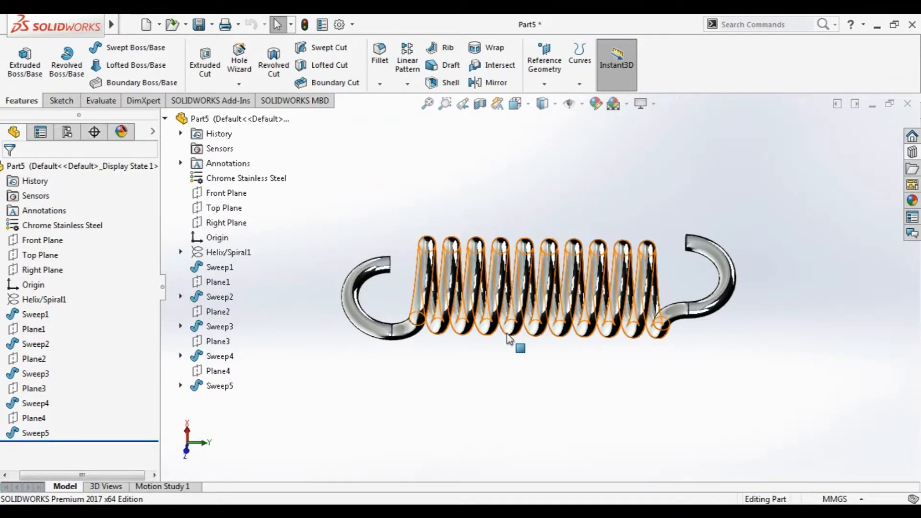
key(space)
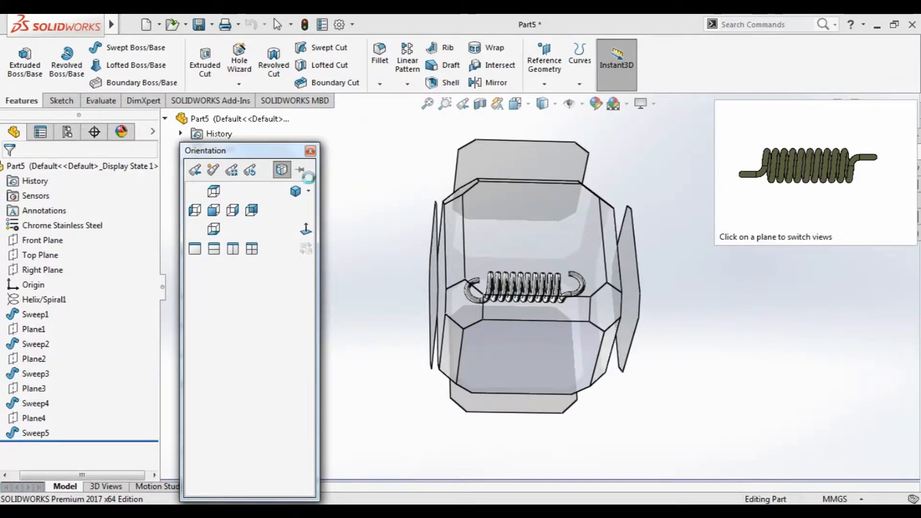
click(525, 278)
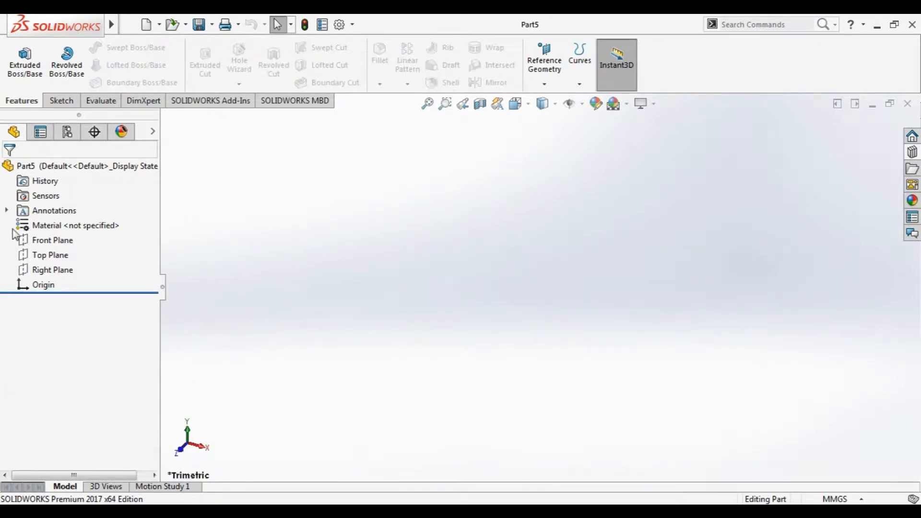
- Sketch a circle about 58 mm in diameter on the Top Plane, centred on the origin, and close the sketch
click(39, 267)
click(29, 258)
click(39, 236)
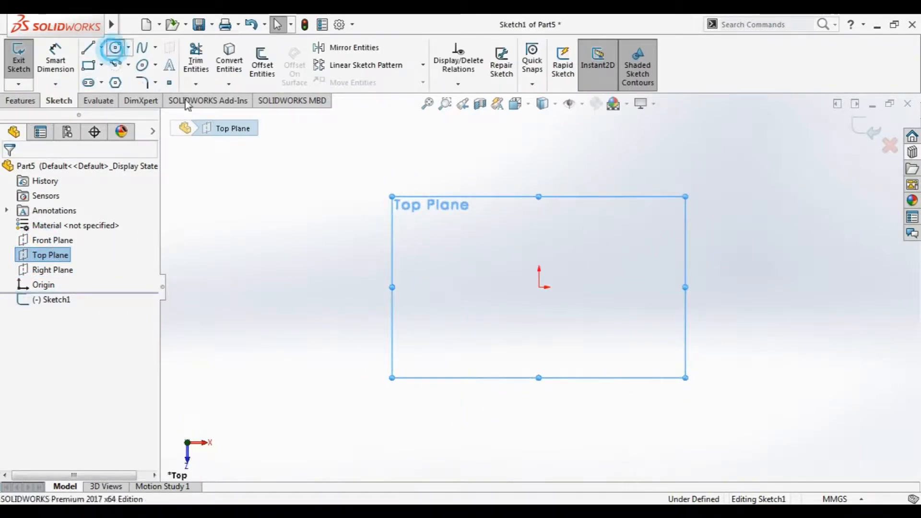
click(116, 47)
click(539, 286)
click(496, 269)
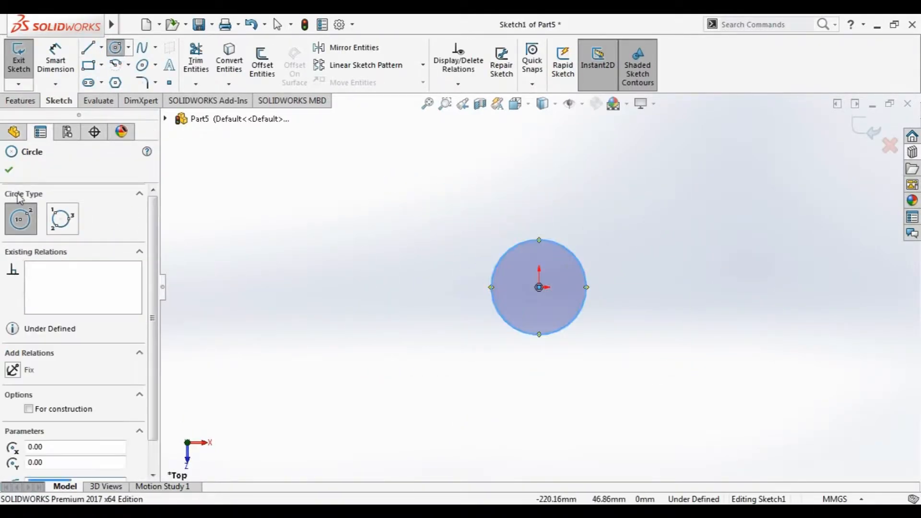
click(10, 171)
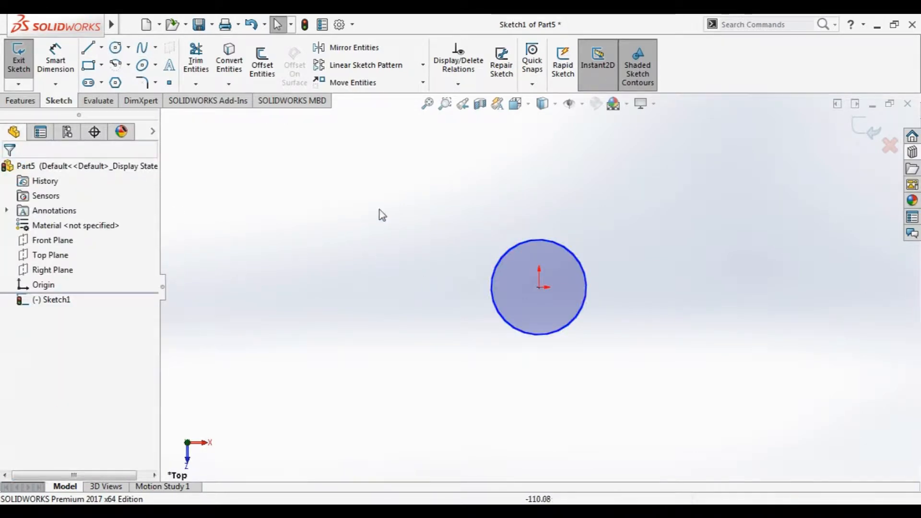
click(23, 60)
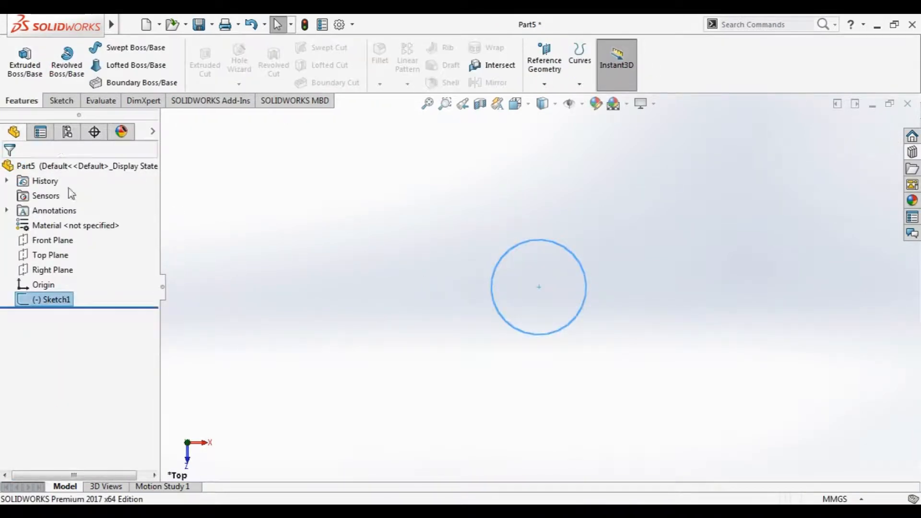
- Reopen the circle's sketch for editing and dimension the circle's diameter to 50 mm
click(62, 301)
click(60, 256)
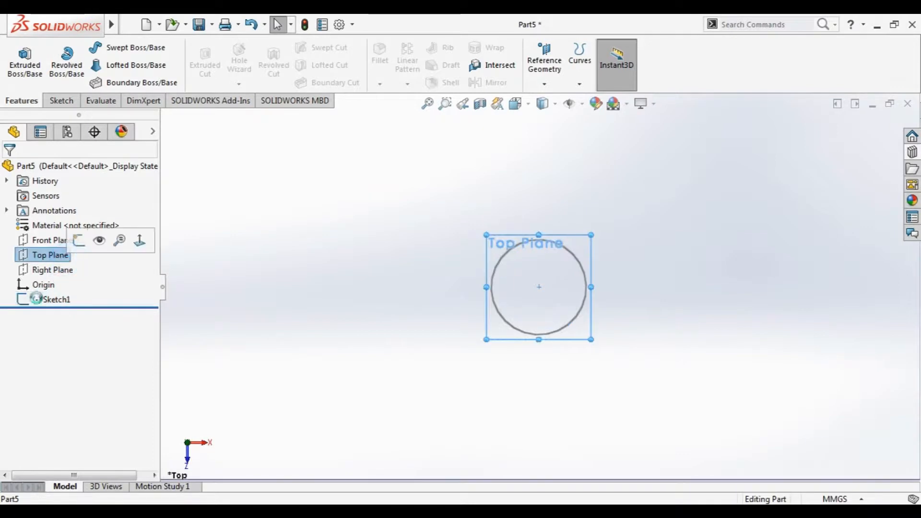
click(39, 300)
click(43, 263)
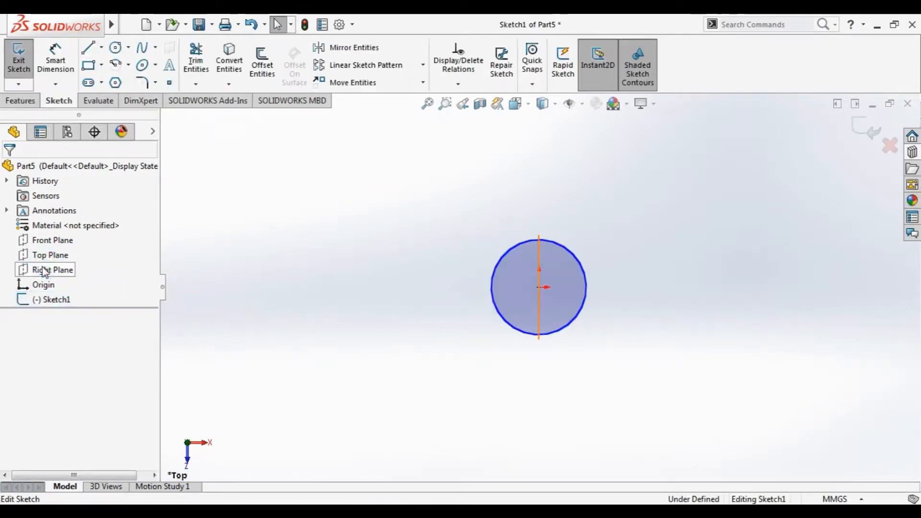
click(56, 60)
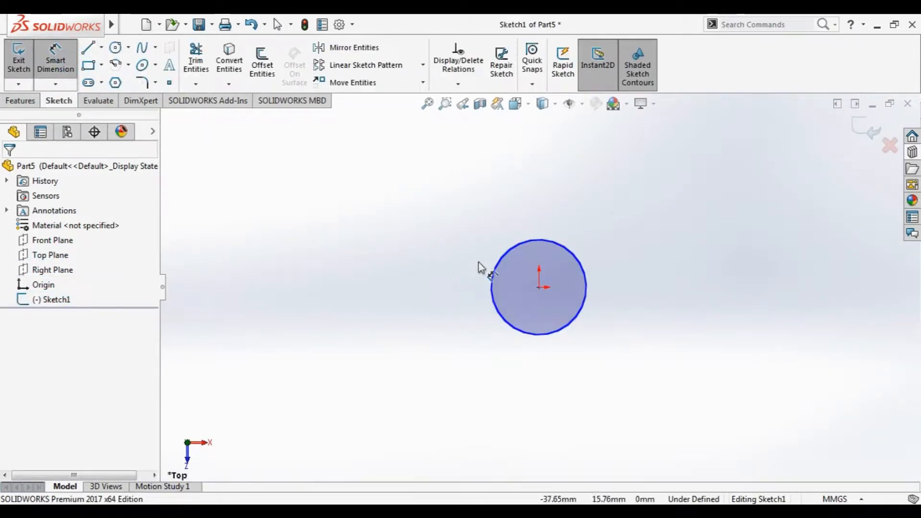
click(495, 268)
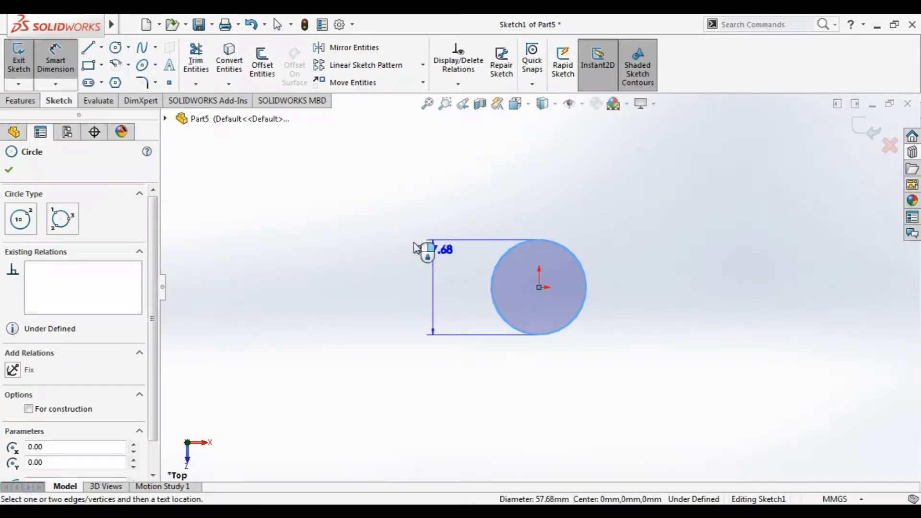
click(414, 219)
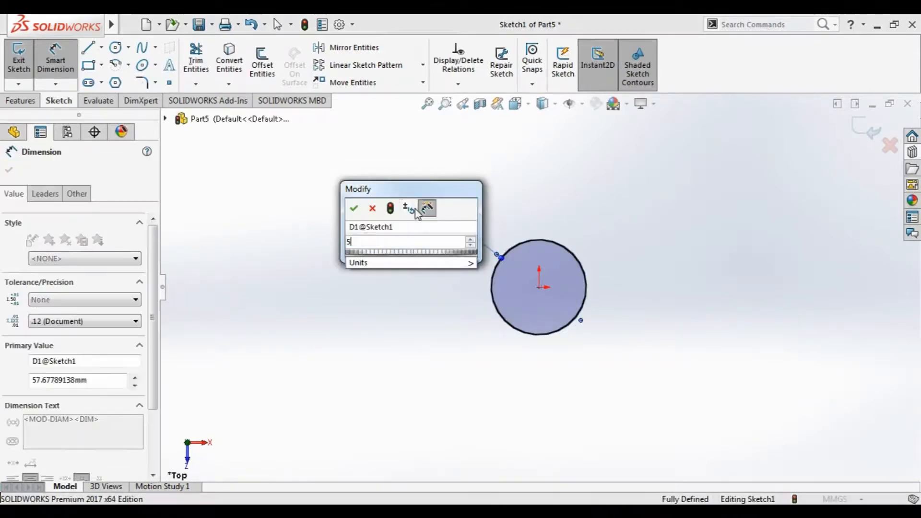
text(50)
key(Return)
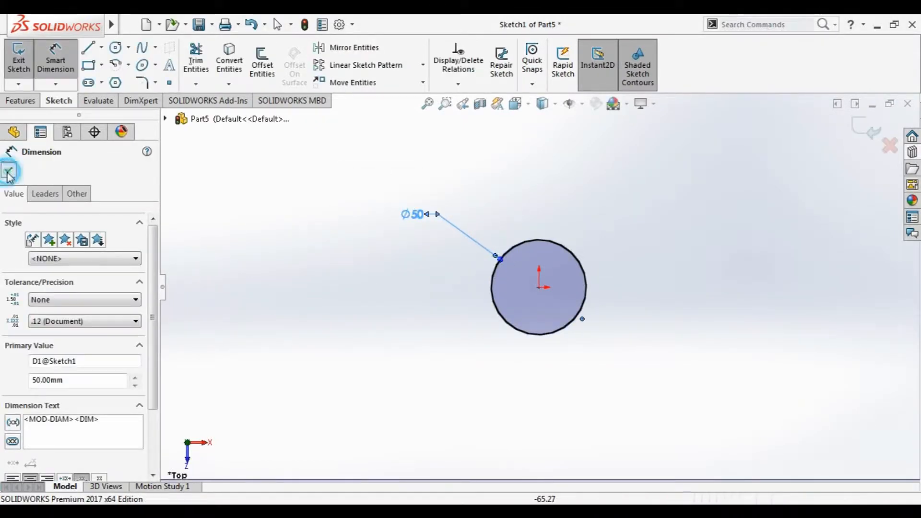
click(9, 169)
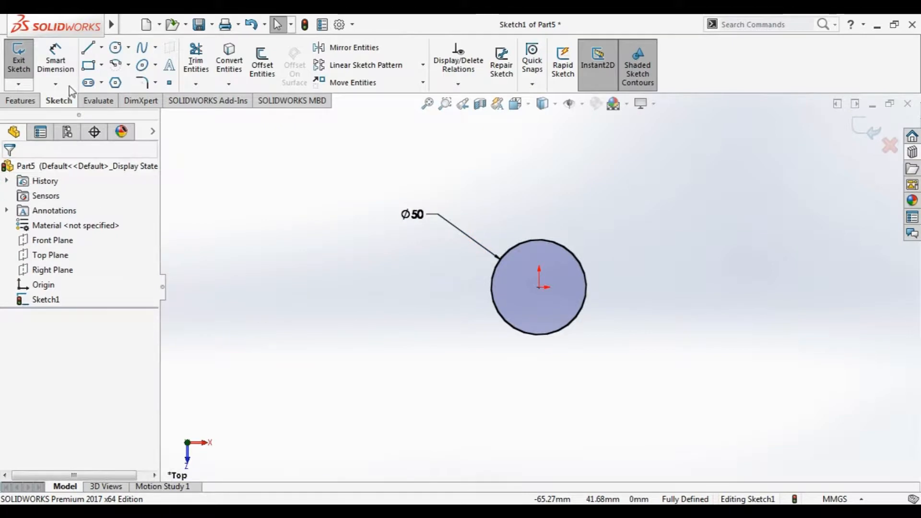
- Create a clockwise constant-pitch helix from the circle with 15 mm pitch, 10 revolutions and a 270° start angle
click(38, 101)
click(581, 81)
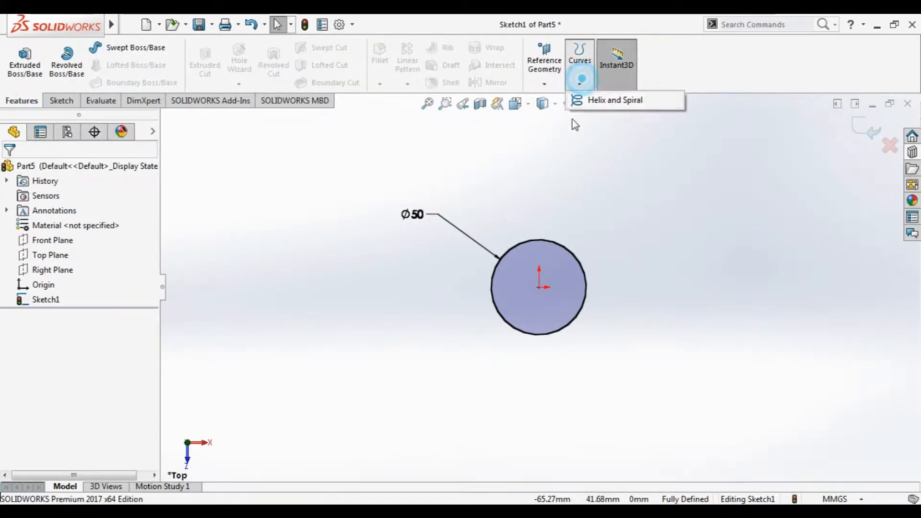
click(615, 102)
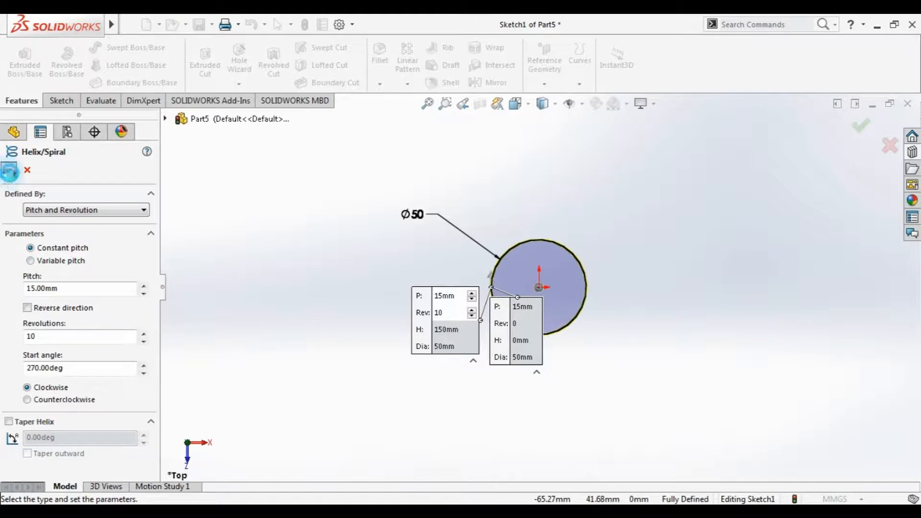
click(8, 170)
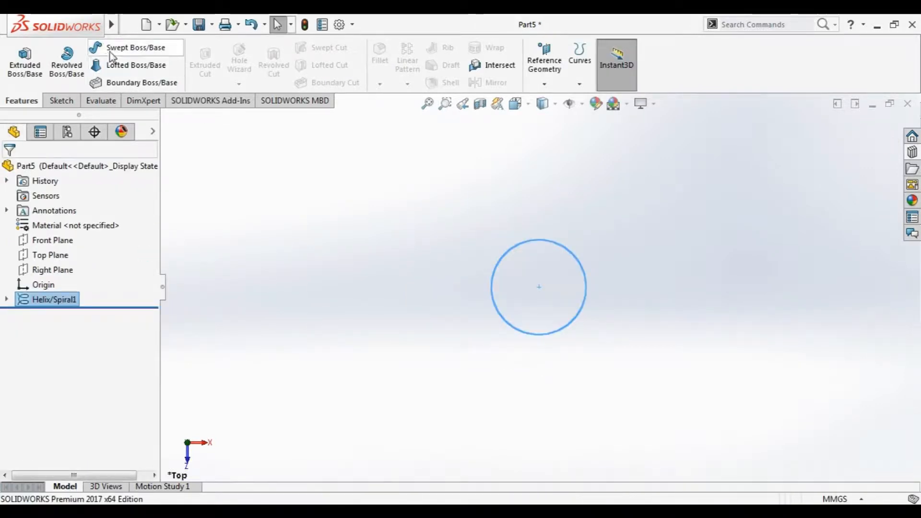
- Sweep a 10 mm circular profile along the helix to form the spring coil
click(126, 47)
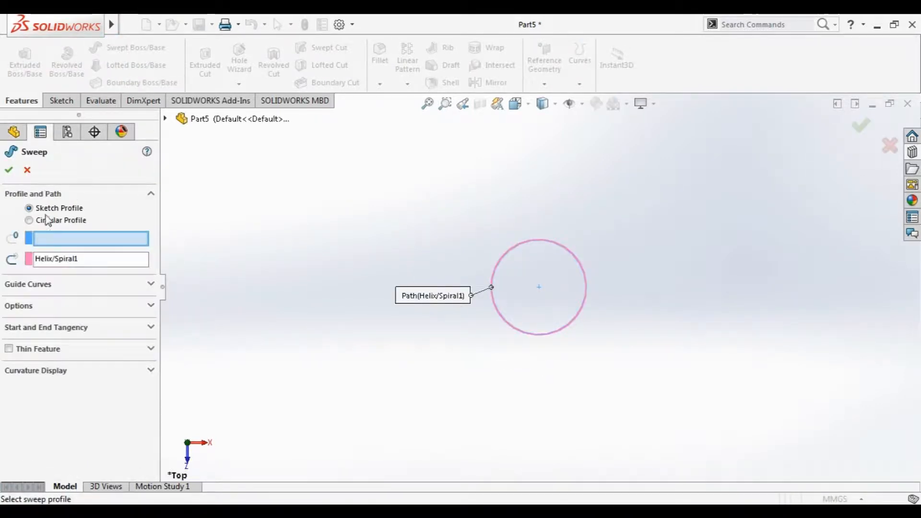
click(42, 220)
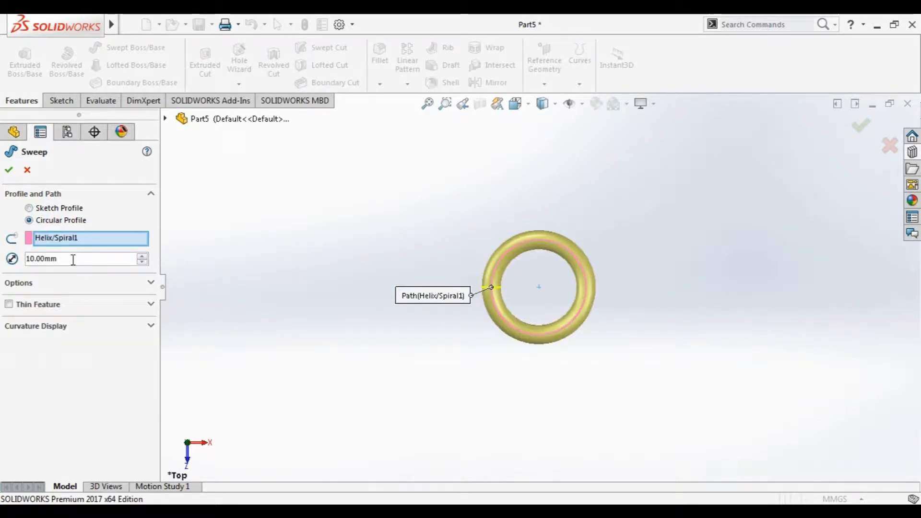
click(10, 170)
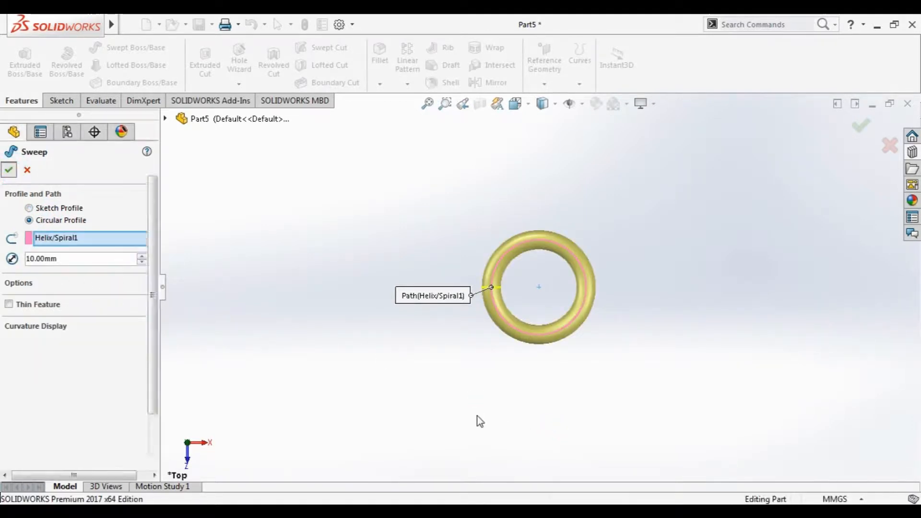
- Hide the helix curve so that only the swept coil is displayed
middle_drag(475, 391, 456, 236)
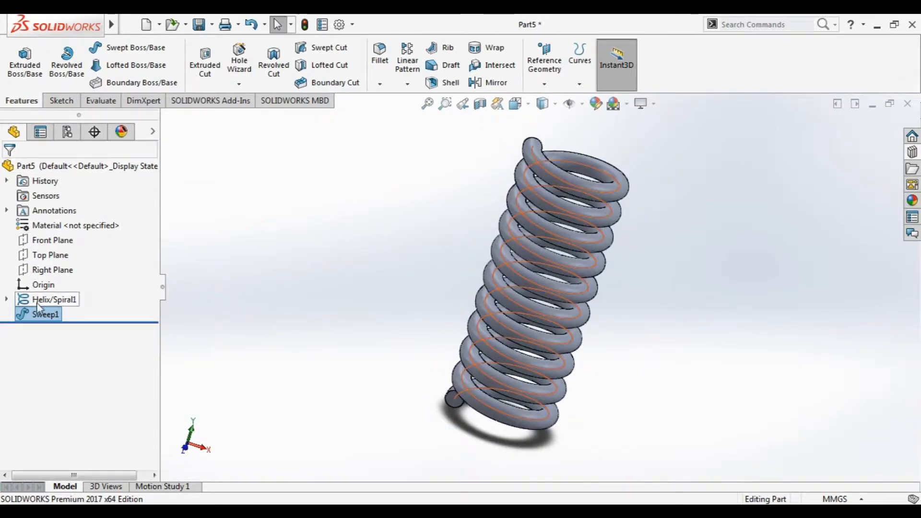
click(38, 320)
click(41, 301)
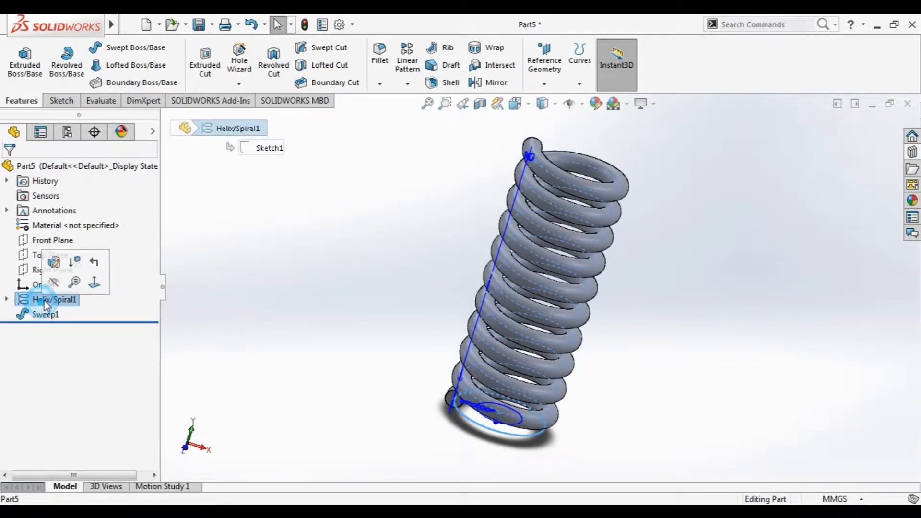
click(55, 278)
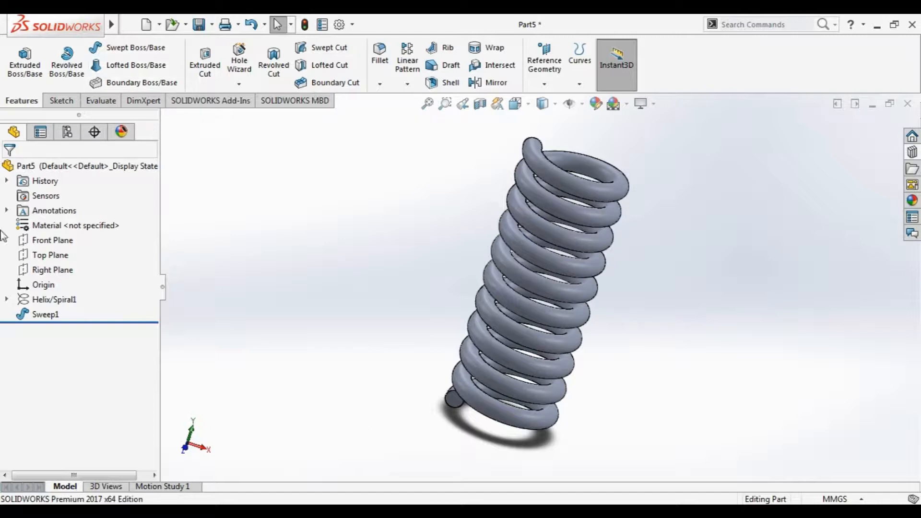
- Create a reference plane offset 25 mm from the Right Plane, with the offset direction flipped
click(60, 240)
mouse_move(311, 298)
middle_down()
mouse_move(341, 319)
mouse_move(366, 425)
mouse_move(319, 291)
middle_up()
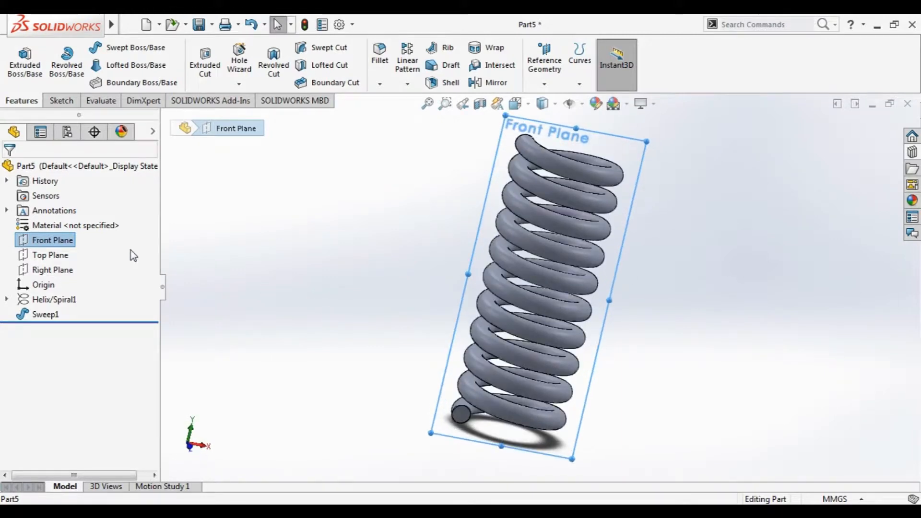
click(53, 270)
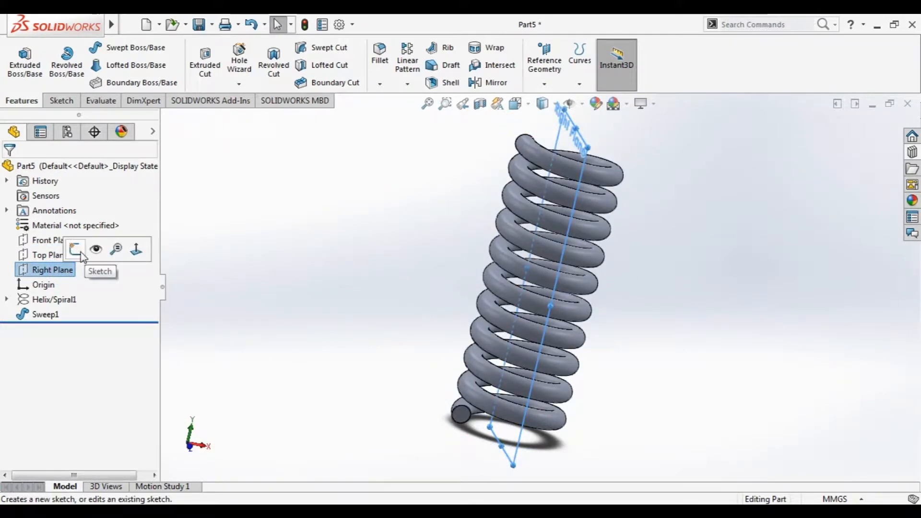
click(544, 64)
click(571, 103)
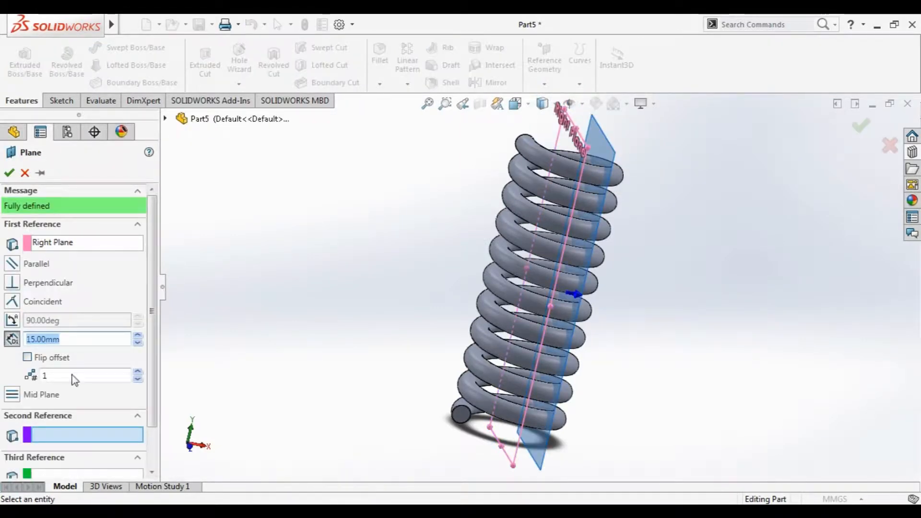
click(81, 338)
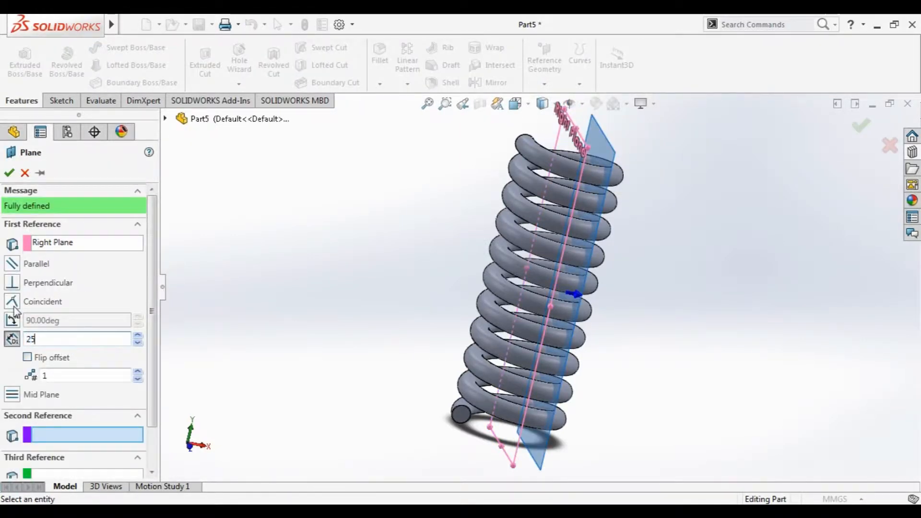
key(Return)
click(27, 358)
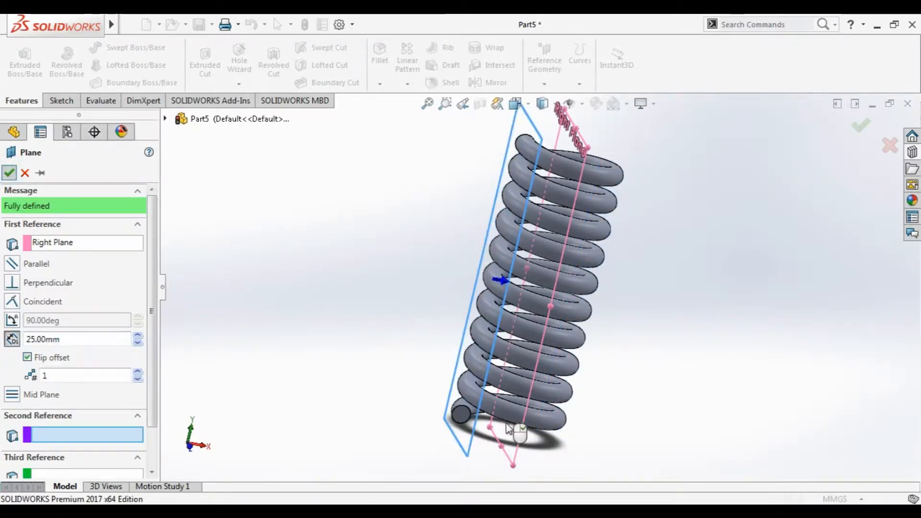
click(10, 173)
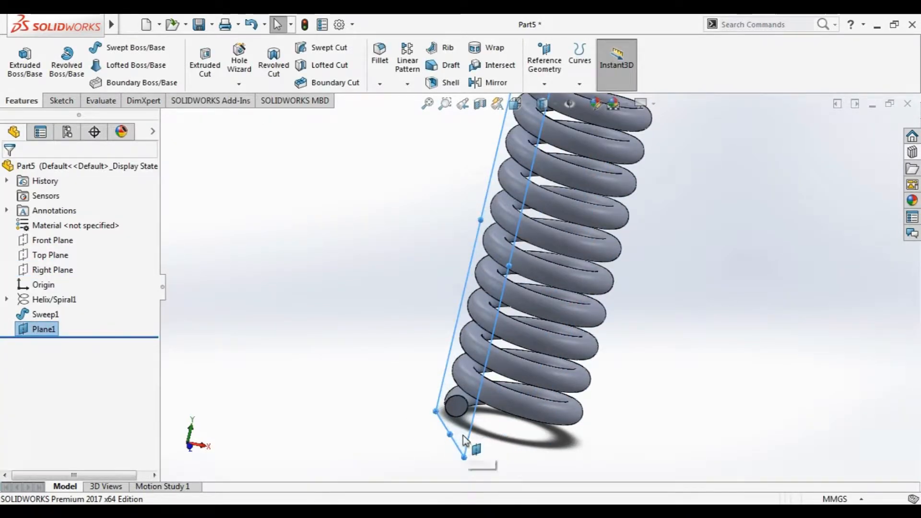
- Flip the offset plane's normal and orient the view perpendicular to that plane
click(464, 440)
click(43, 330)
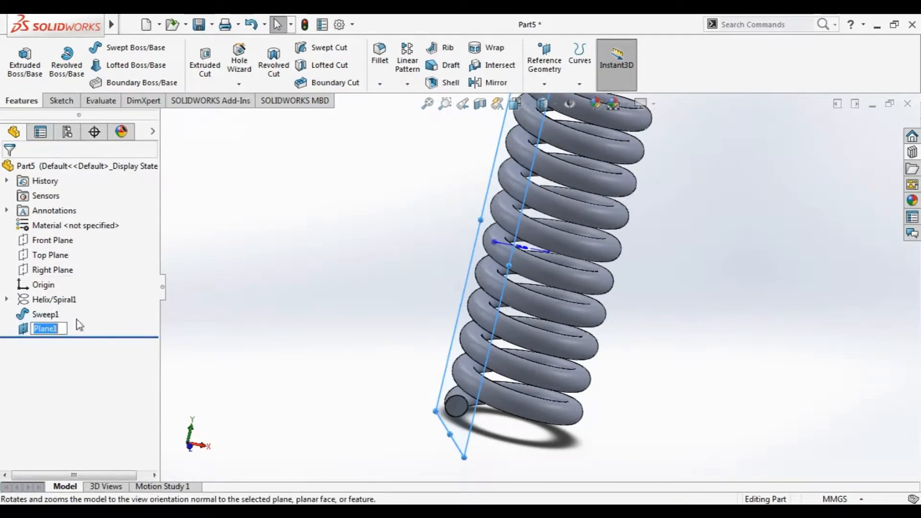
click(23, 329)
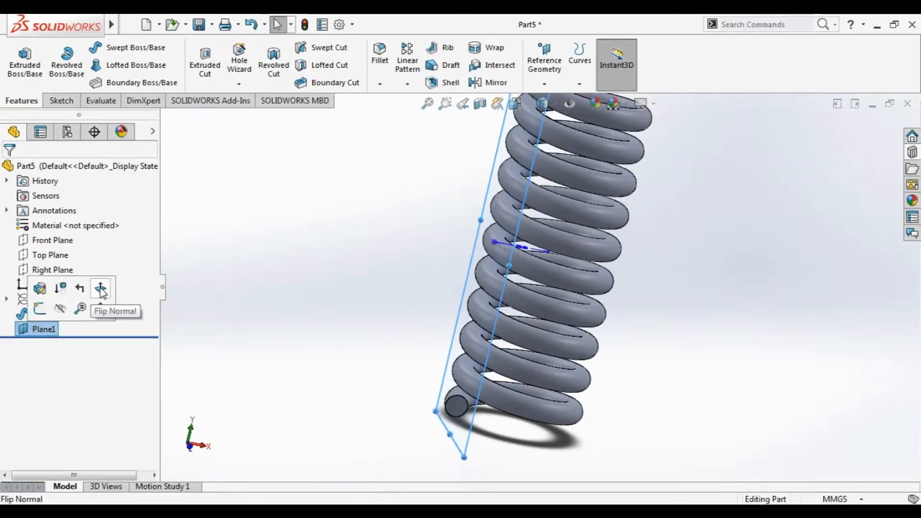
click(101, 289)
click(44, 332)
click(115, 293)
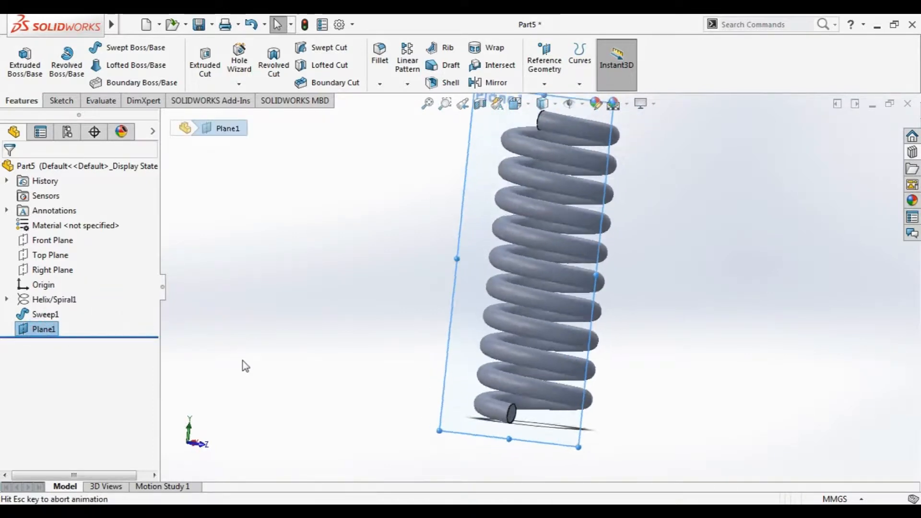
click(263, 357)
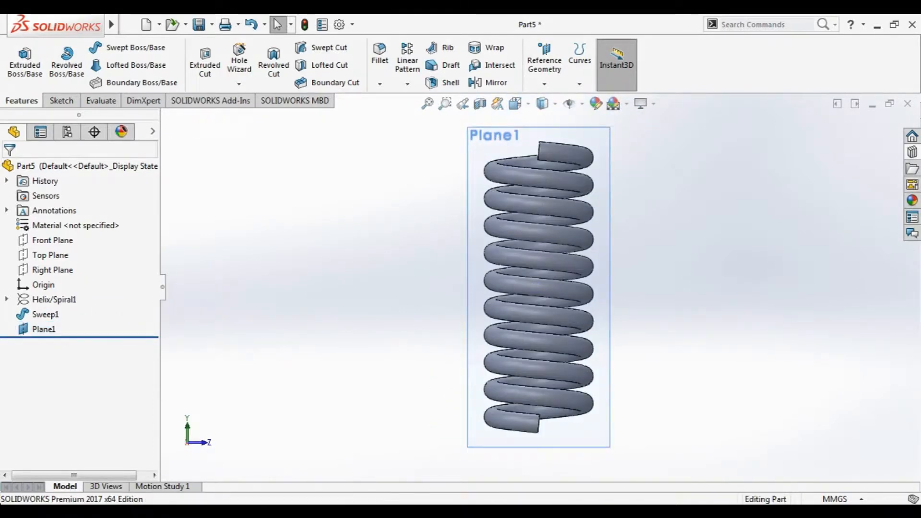
- Start a sketch on Plane1 and place points at the origin and at the centre of the coil's upper end
click(68, 103)
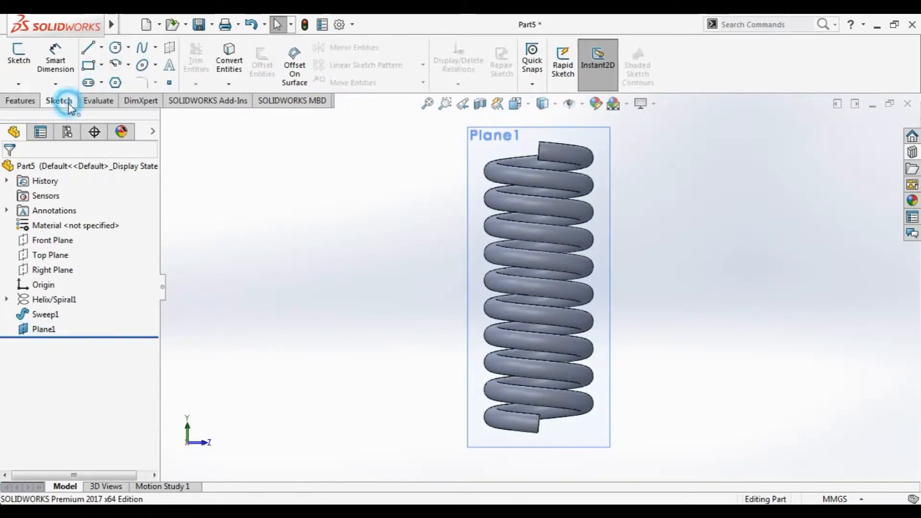
click(101, 47)
click(155, 65)
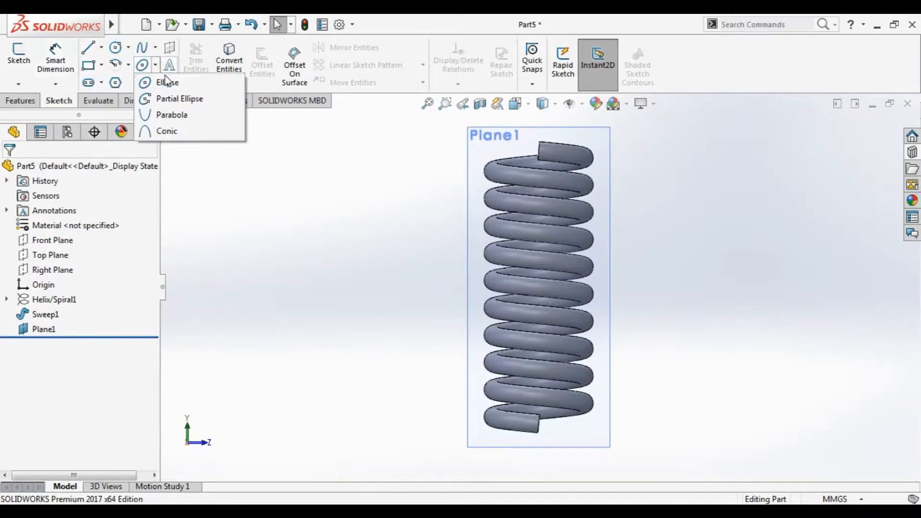
click(38, 331)
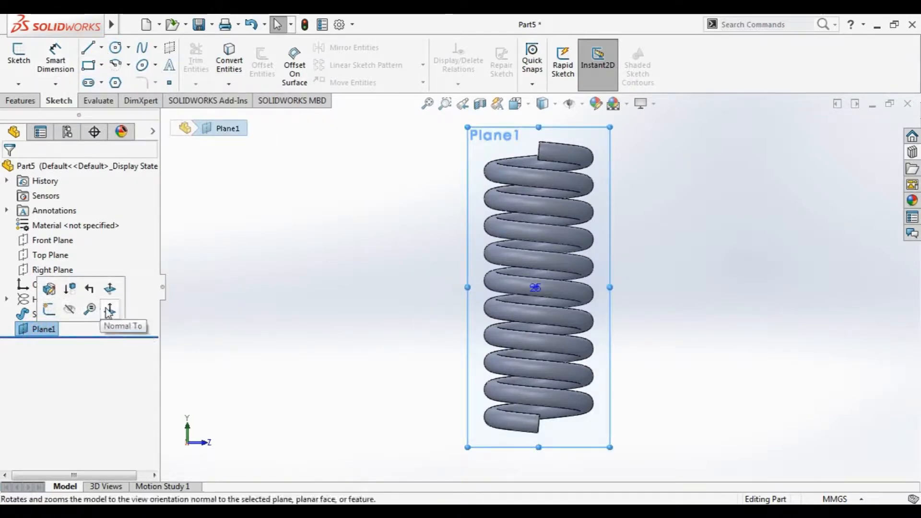
click(49, 311)
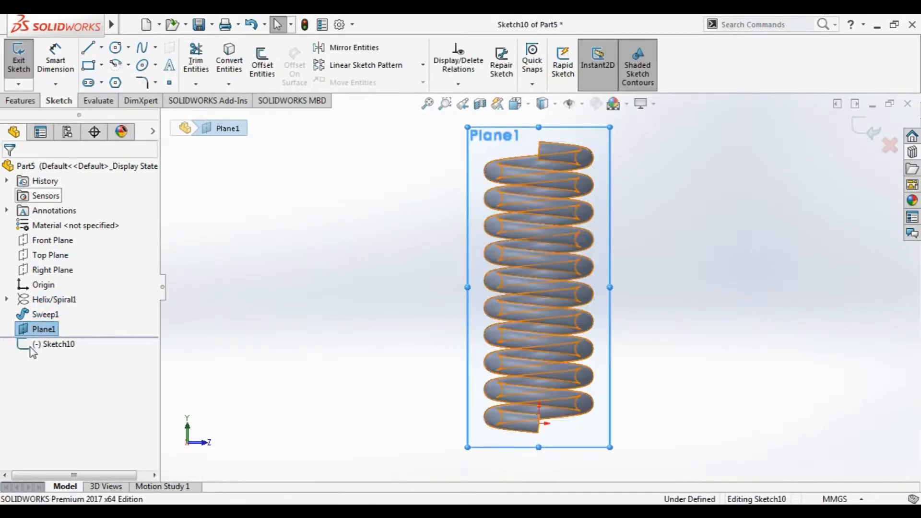
click(168, 83)
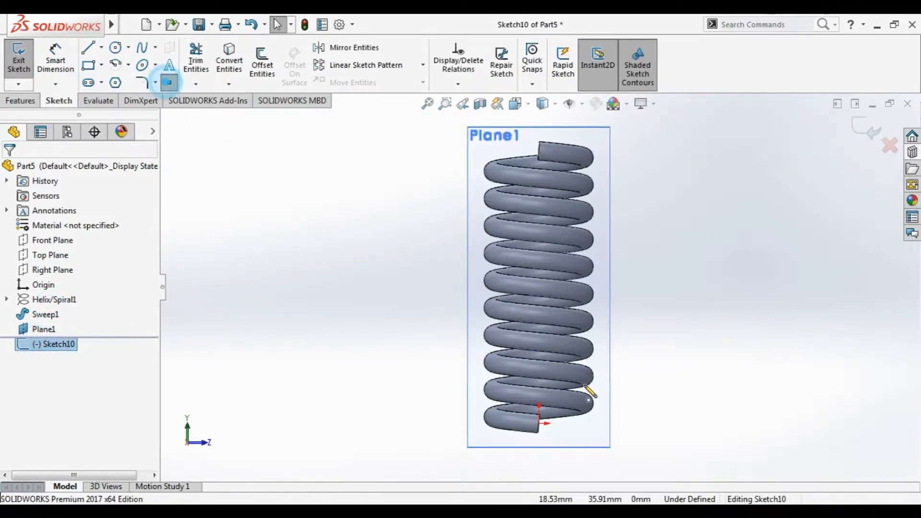
click(539, 423)
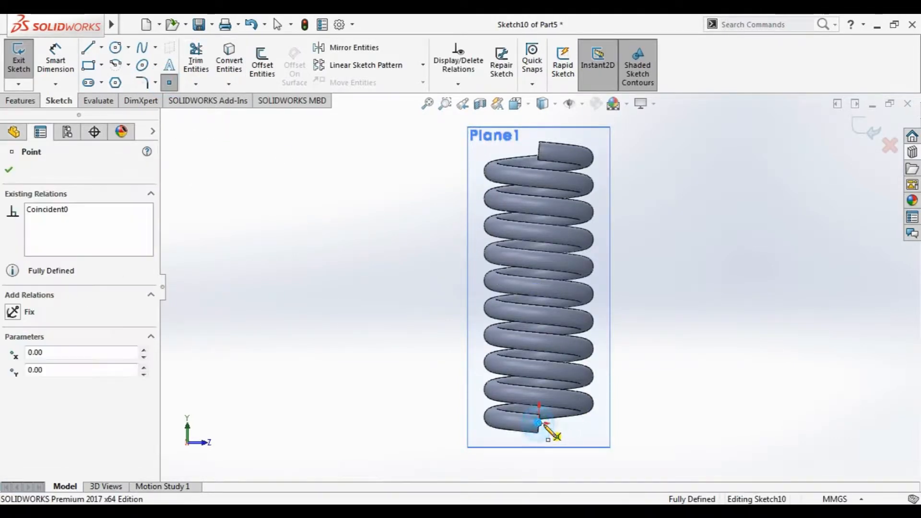
click(539, 151)
key(Escape)
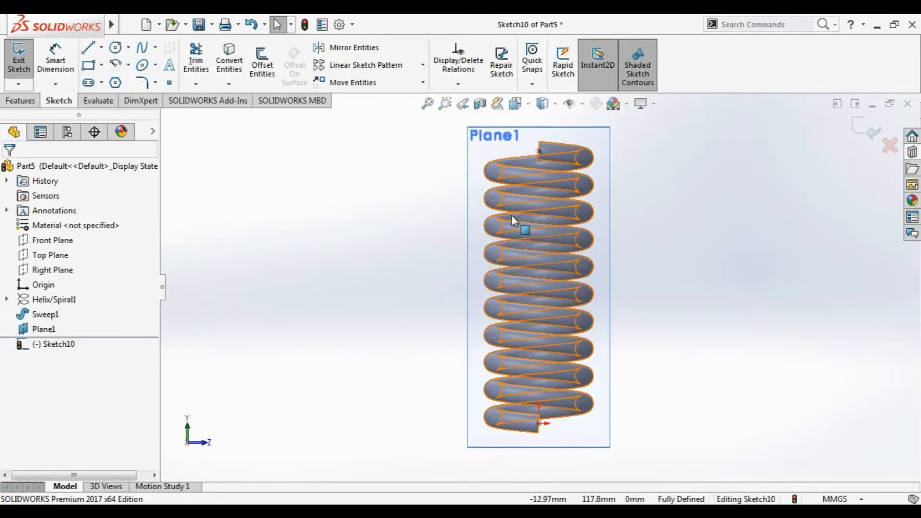
- Place a sketch point about 19 mm directly below the origin
click(101, 47)
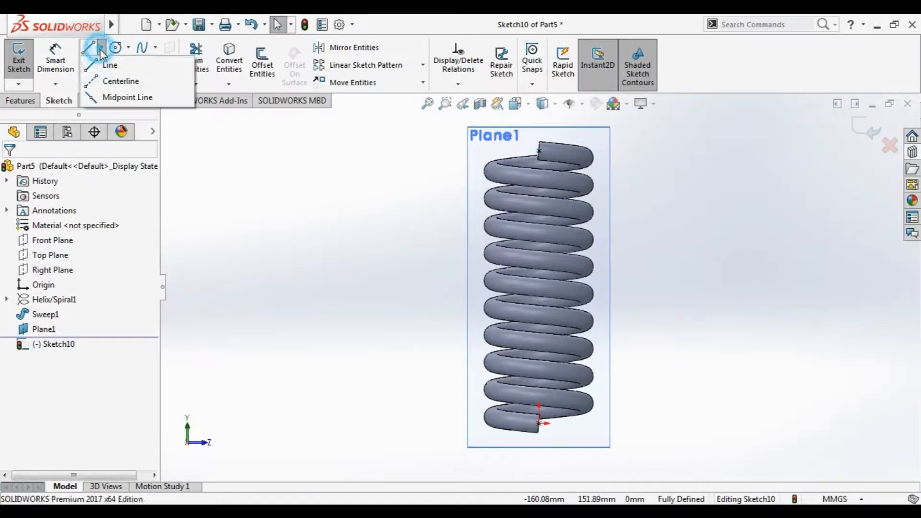
click(108, 80)
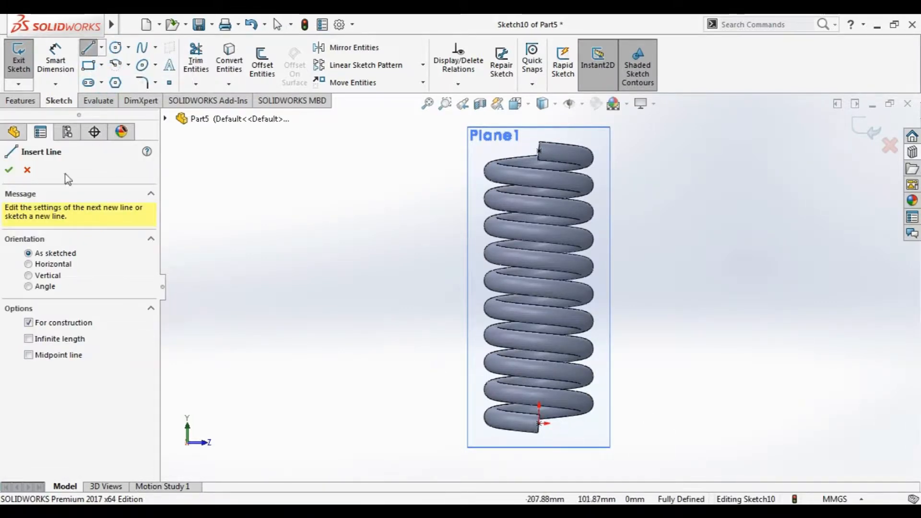
click(169, 83)
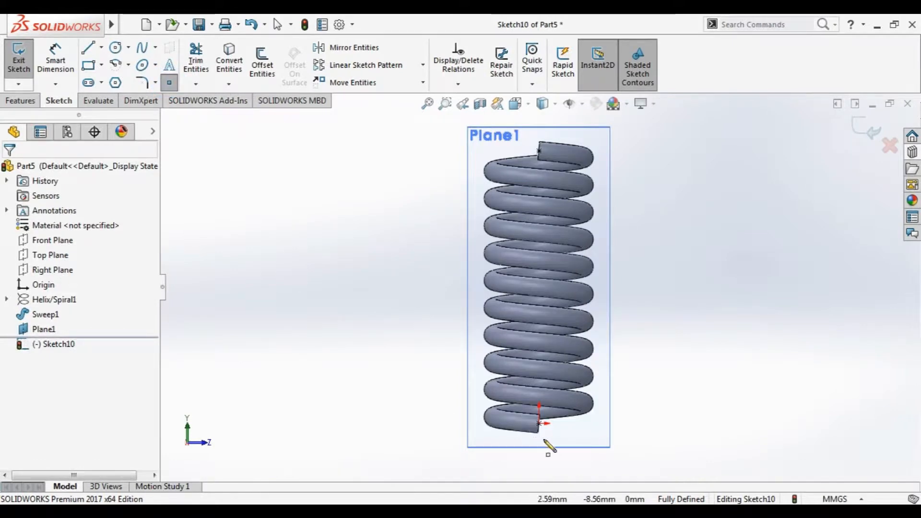
click(539, 458)
- Dimension the distance between the origin and the point below it as 15 mm
click(55, 60)
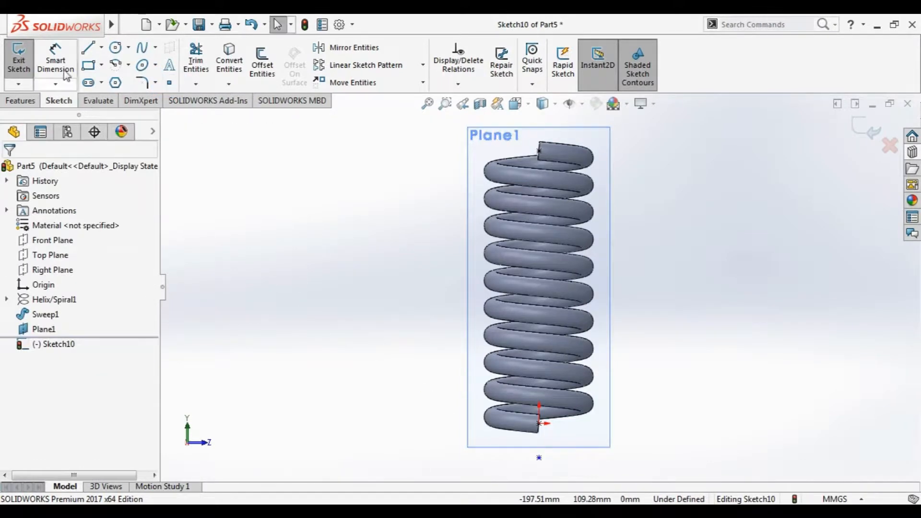
click(538, 424)
click(539, 457)
click(638, 446)
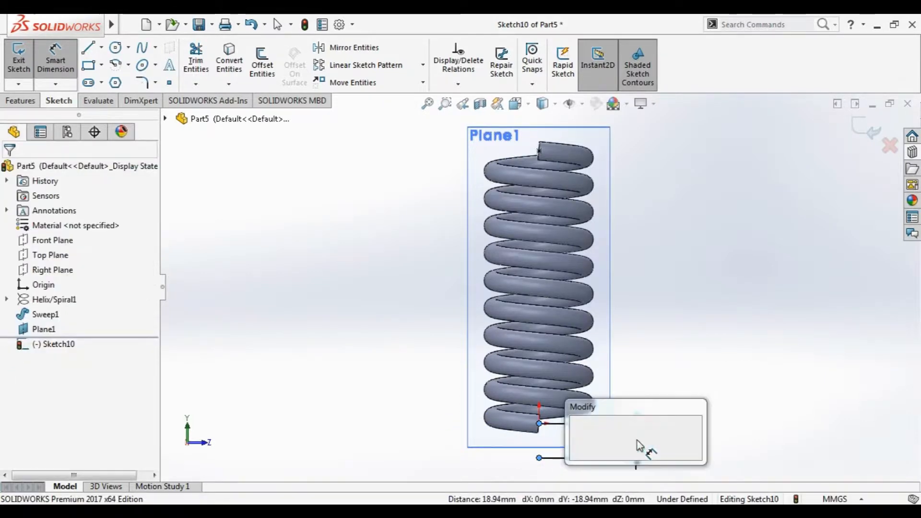
text(15)
key(Return)
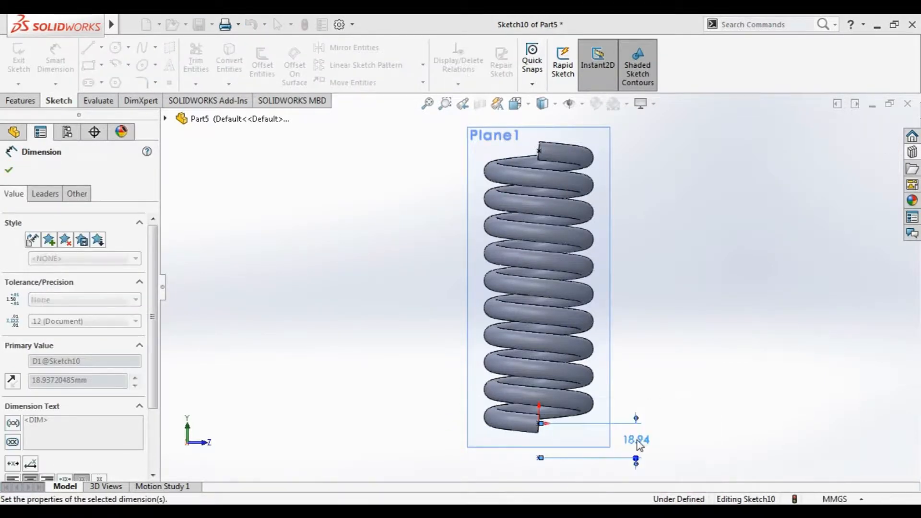
key(Escape)
key(Escape)
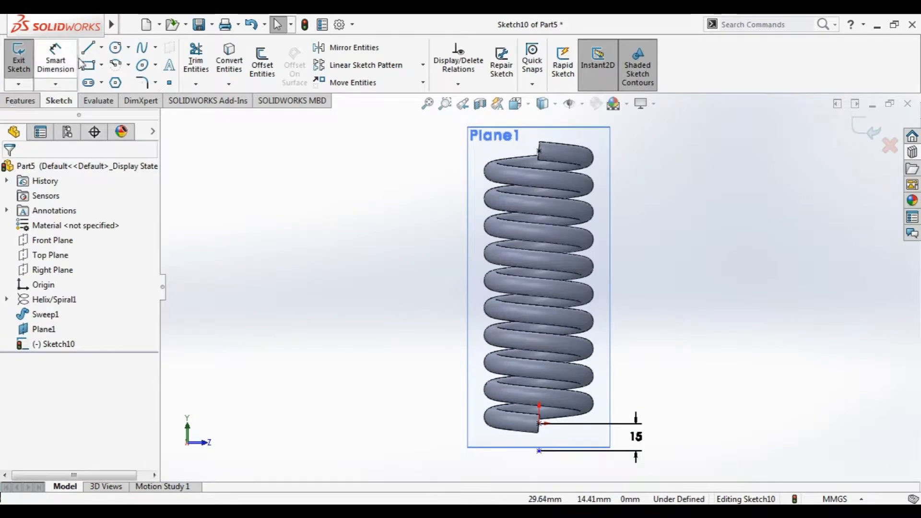
- Draw a quarter-circle centrepoint arc around the lower point, starting at the origin and ending level with the centre on the +Z side
click(115, 66)
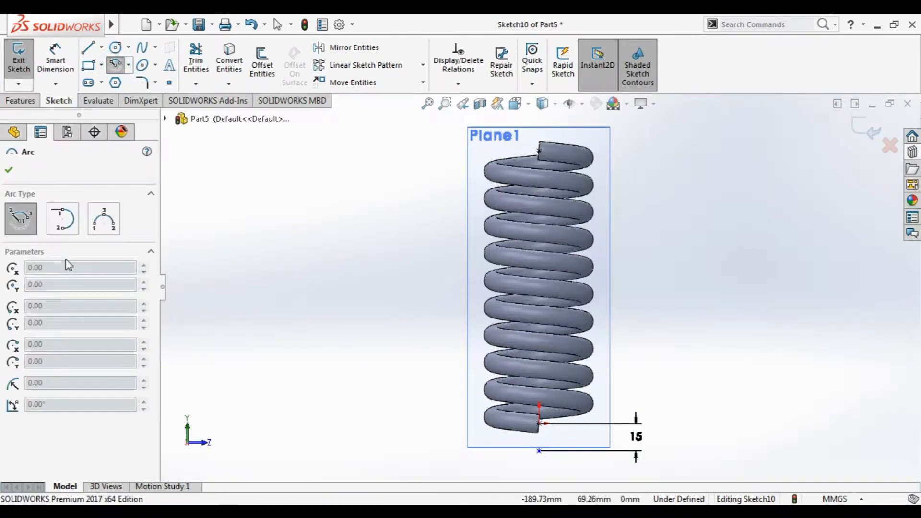
click(540, 450)
click(539, 423)
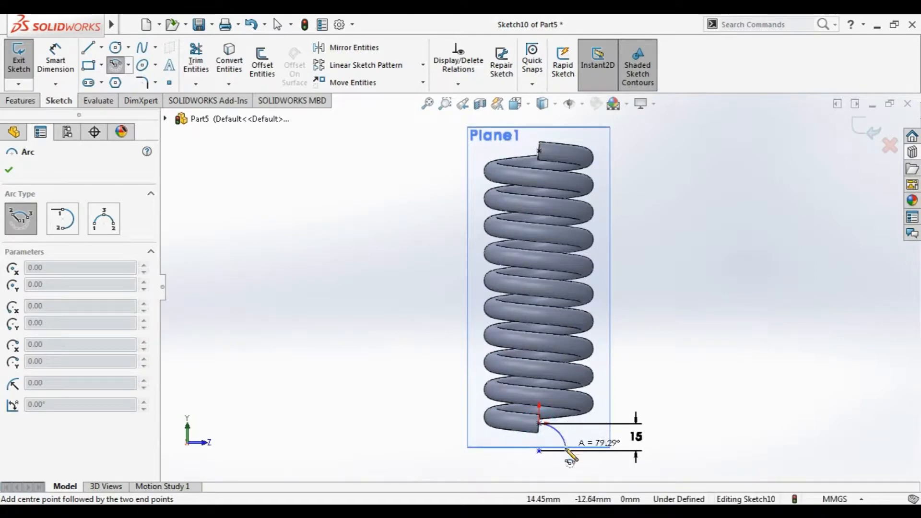
click(566, 451)
key(Escape)
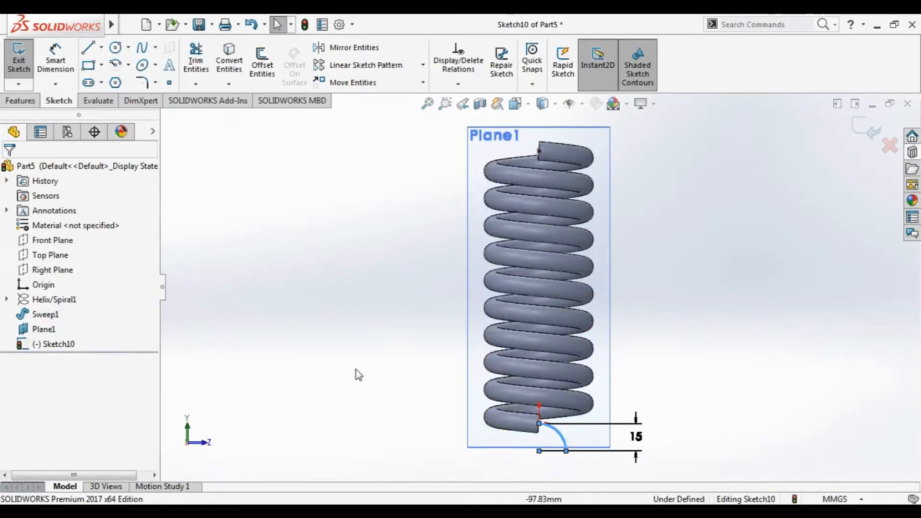
- Sweep a 10 mm circular profile along the quarter arc to add a bend to the coil's lower end
click(24, 100)
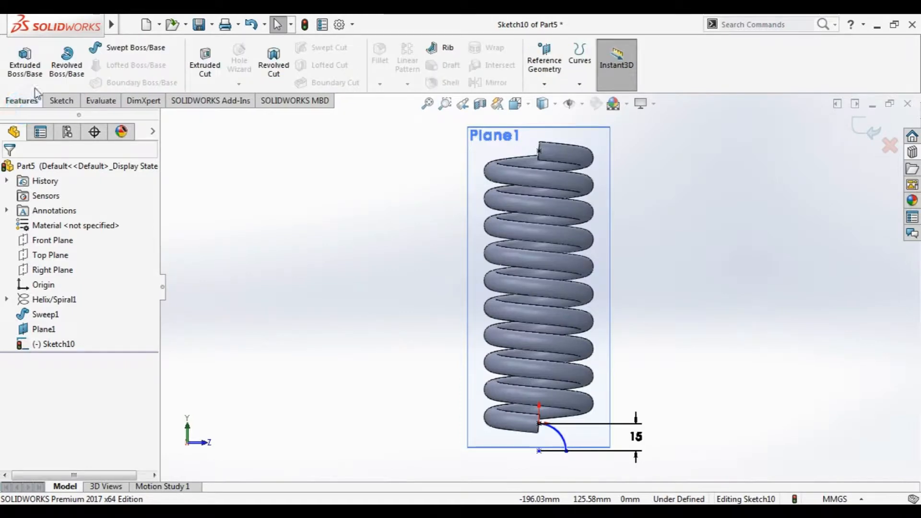
click(129, 48)
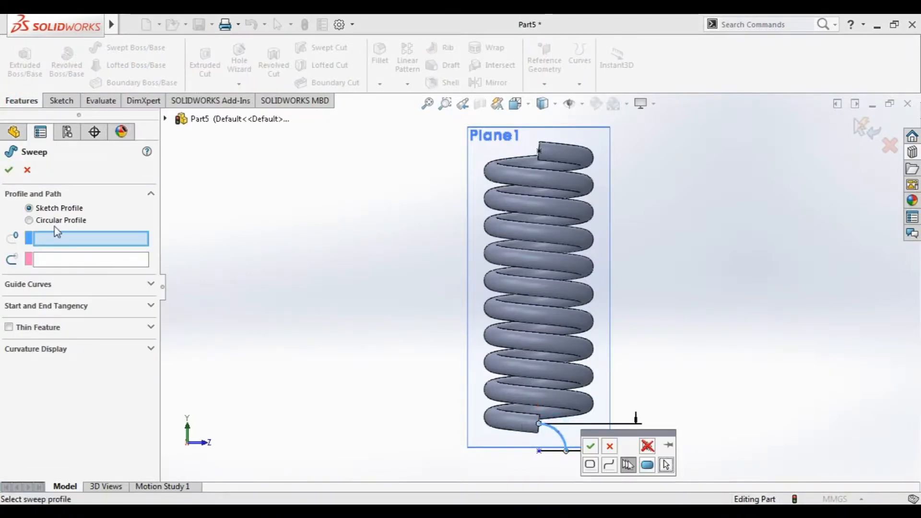
click(29, 220)
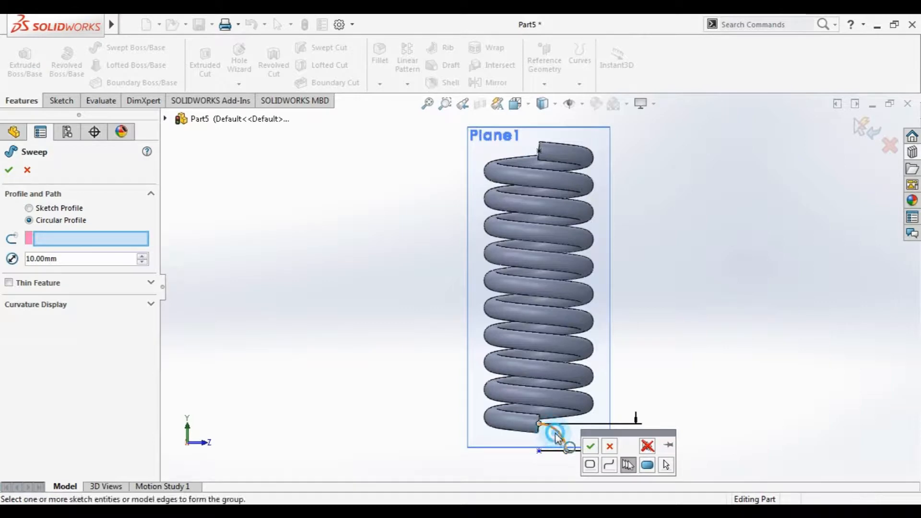
click(82, 244)
click(564, 440)
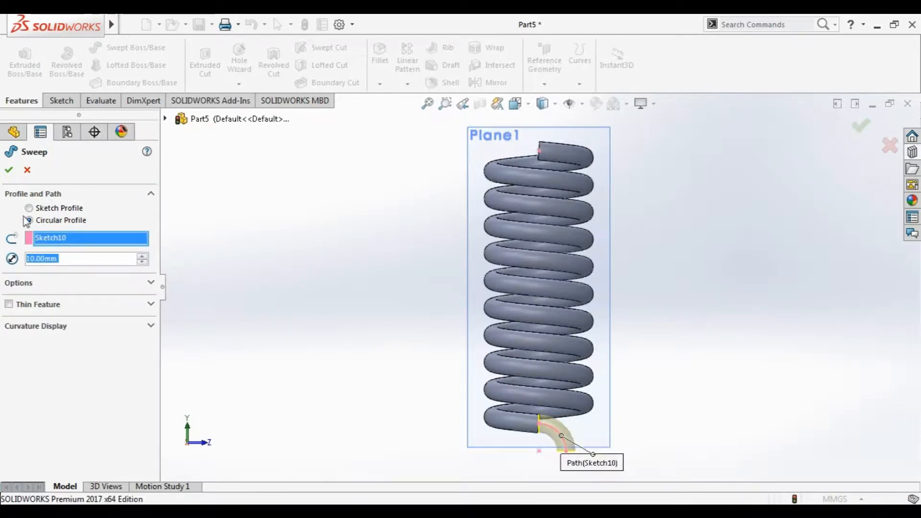
click(8, 169)
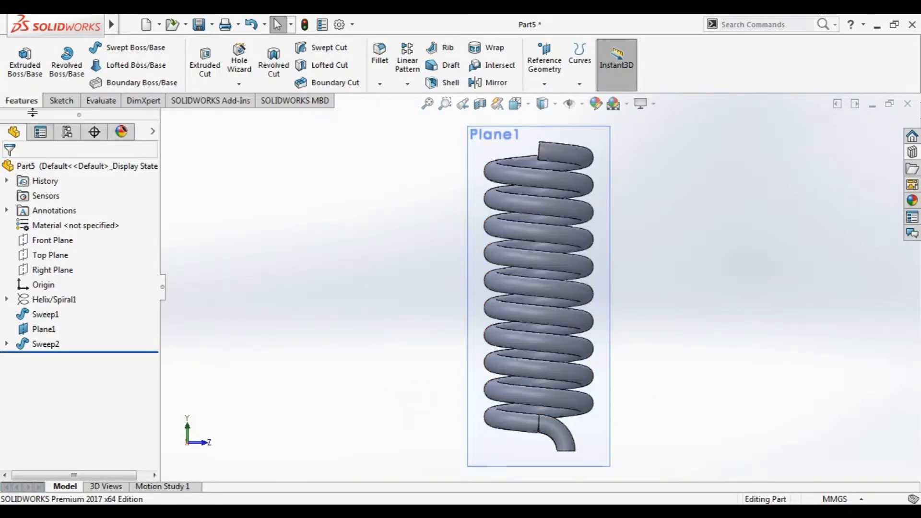
- Create a reference plane offset 15 mm from the Front Plane, on the side of the new bend
middle_drag(277, 280, 182, 331)
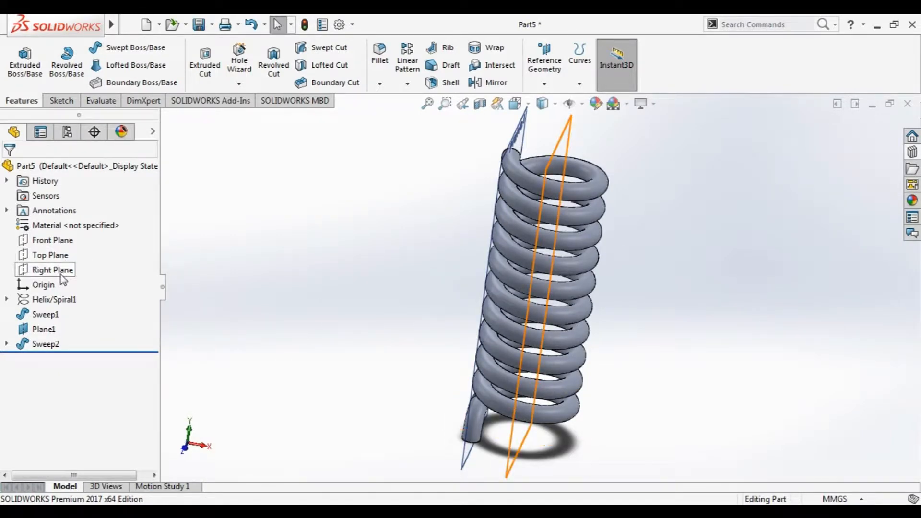
click(67, 250)
middle_drag(404, 350, 480, 431)
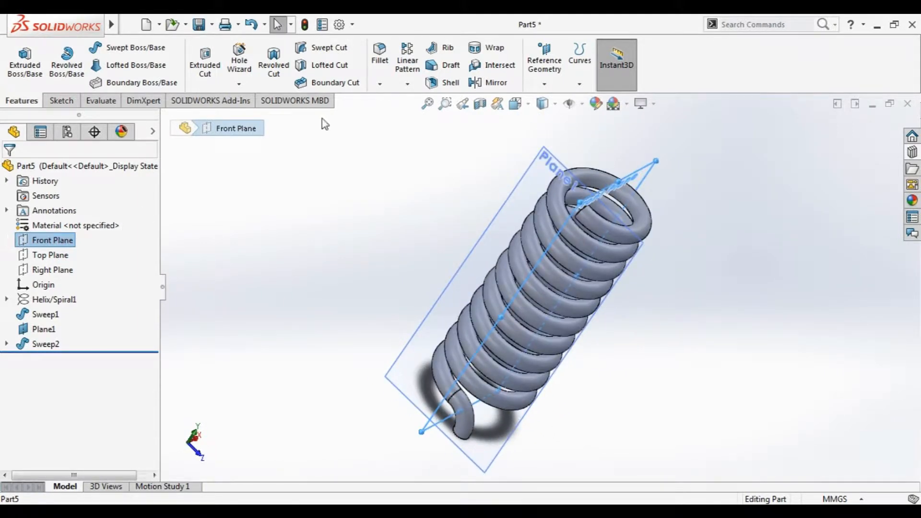
click(545, 83)
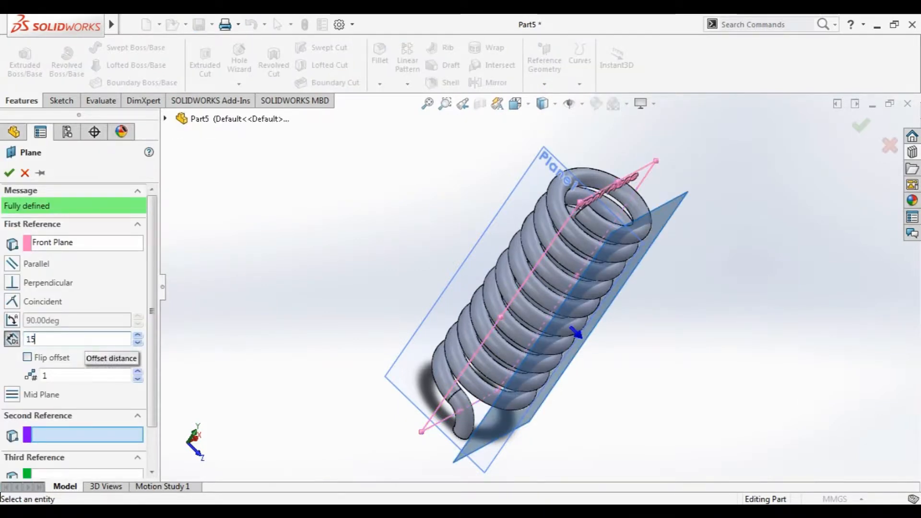
click(84, 330)
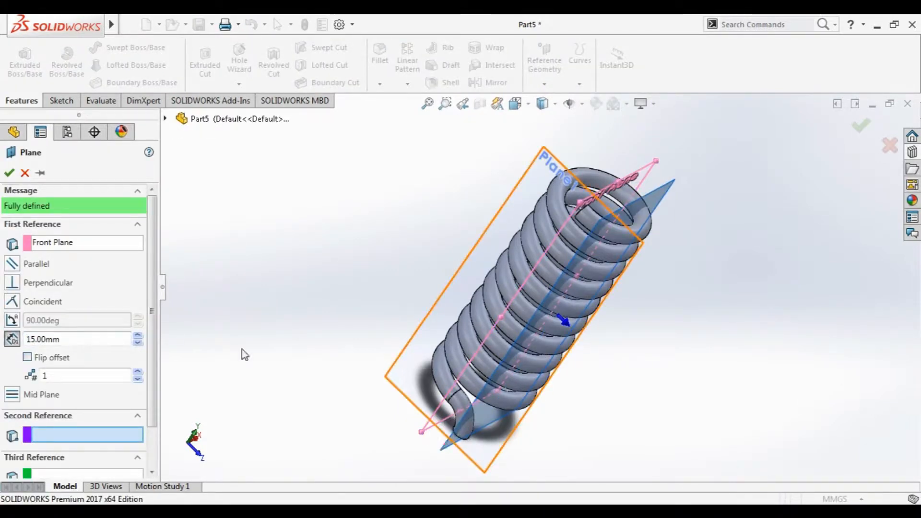
scroll(520, 414, down, 5)
middle_drag(335, 414, 297, 269)
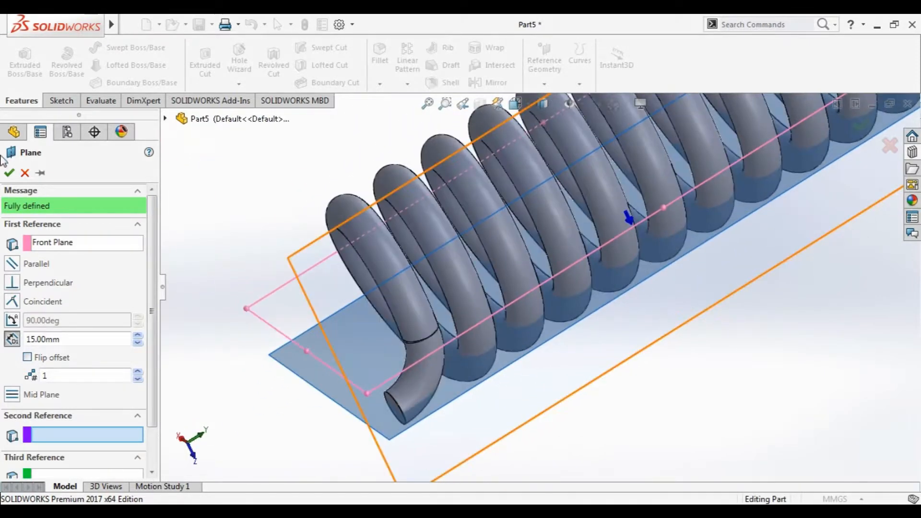
click(9, 173)
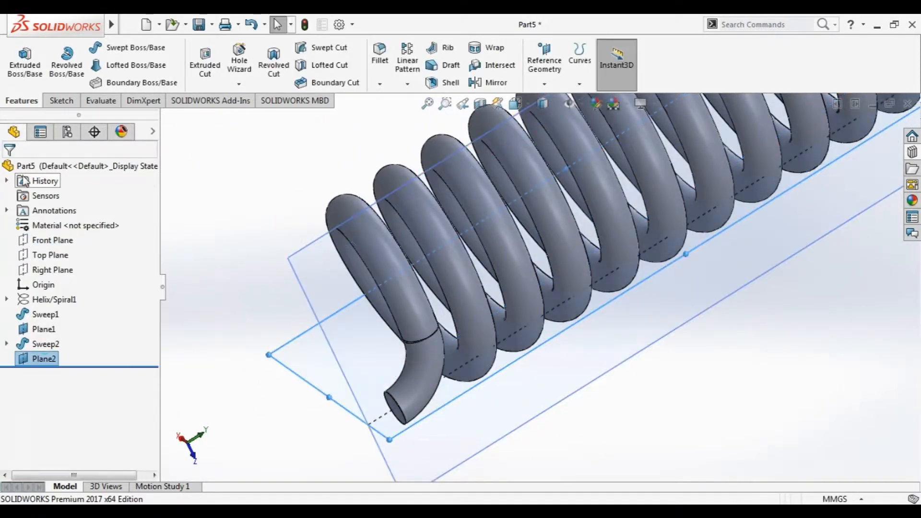
- Hide Plane1 and orient the view perpendicular to Plane2
click(44, 329)
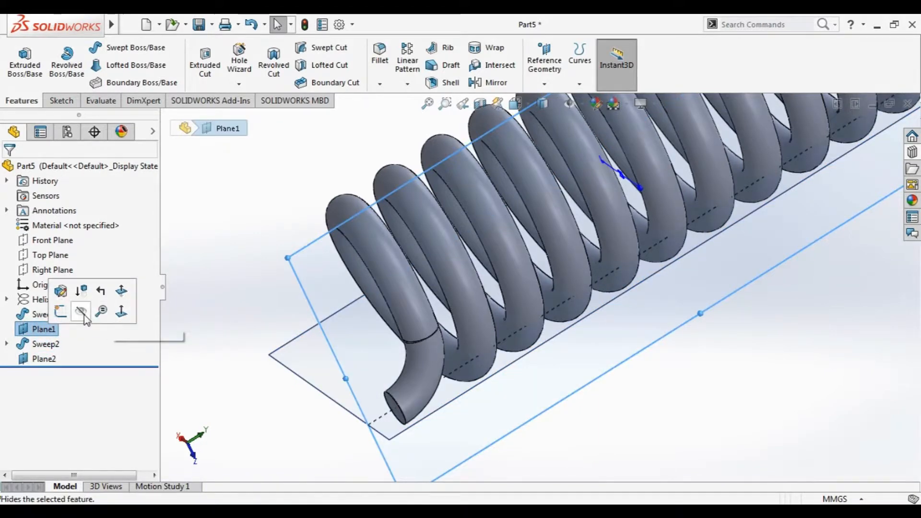
click(84, 313)
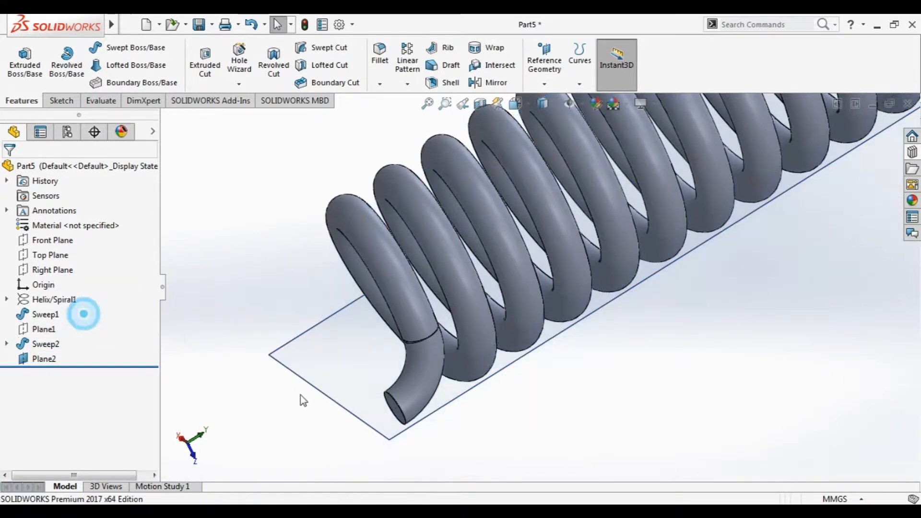
click(48, 359)
click(128, 337)
click(330, 362)
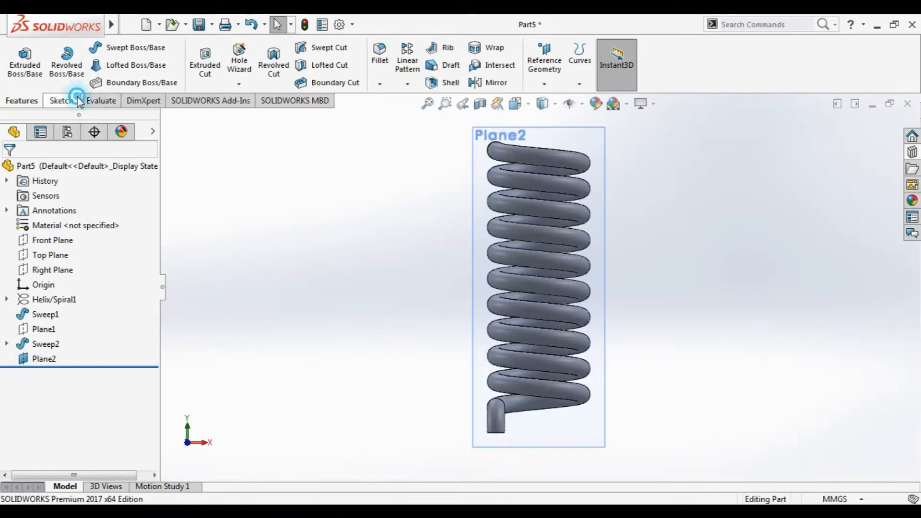
- Start a new sketch on Plane2
click(61, 100)
click(48, 359)
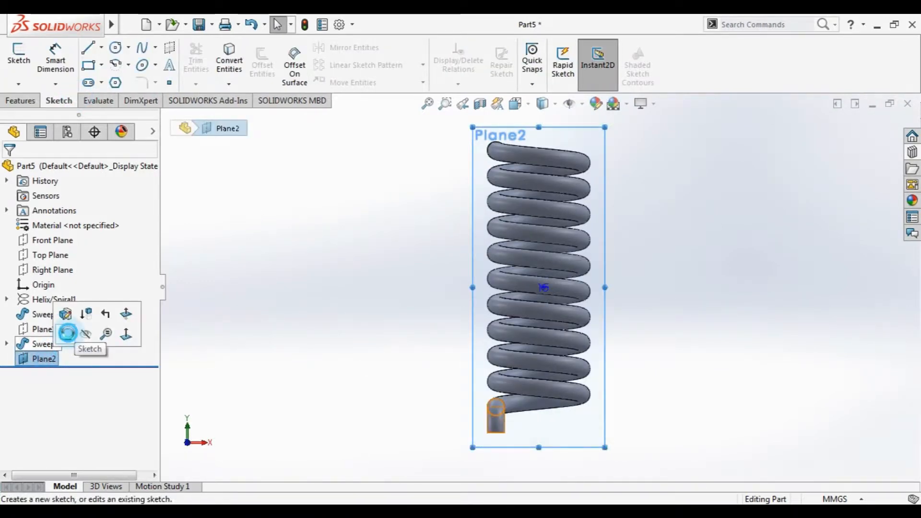
click(66, 331)
click(69, 374)
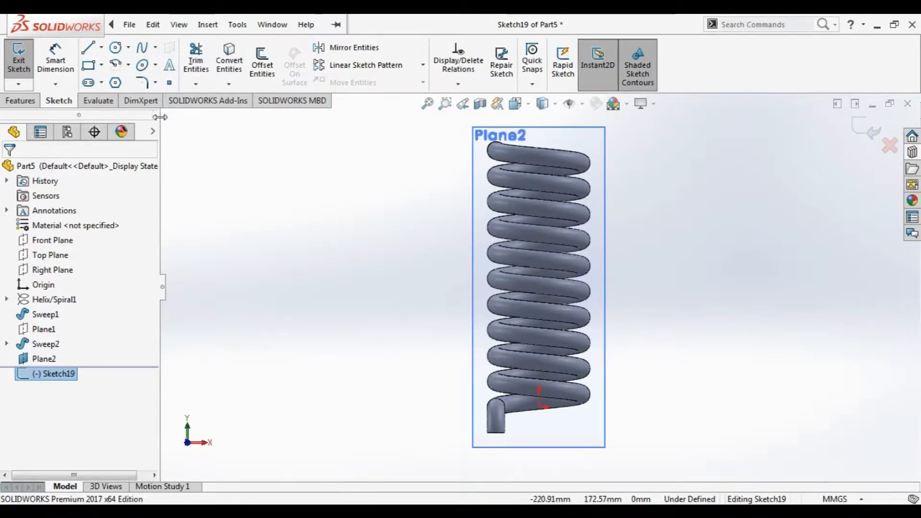
- Draw a horizontal construction line about 62 mm long from the bend's lower end, and place a point on it directly below the origin
click(170, 83)
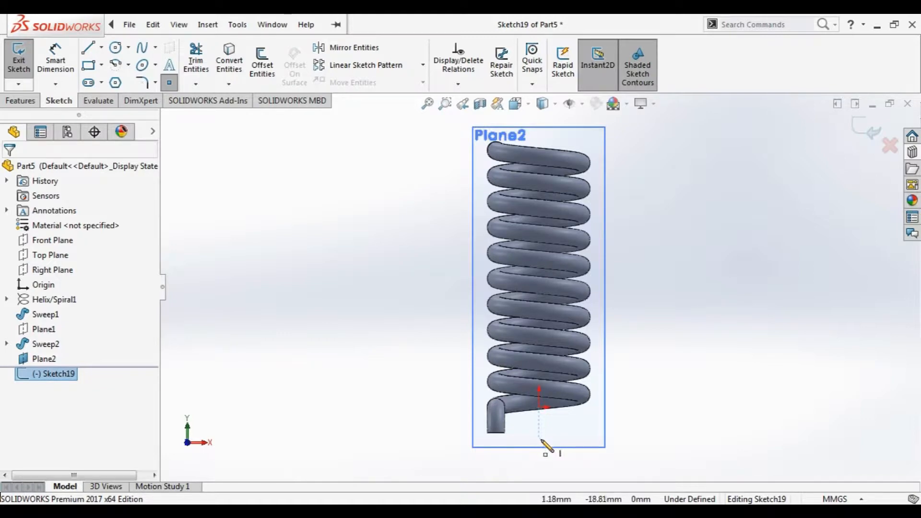
click(102, 46)
click(109, 67)
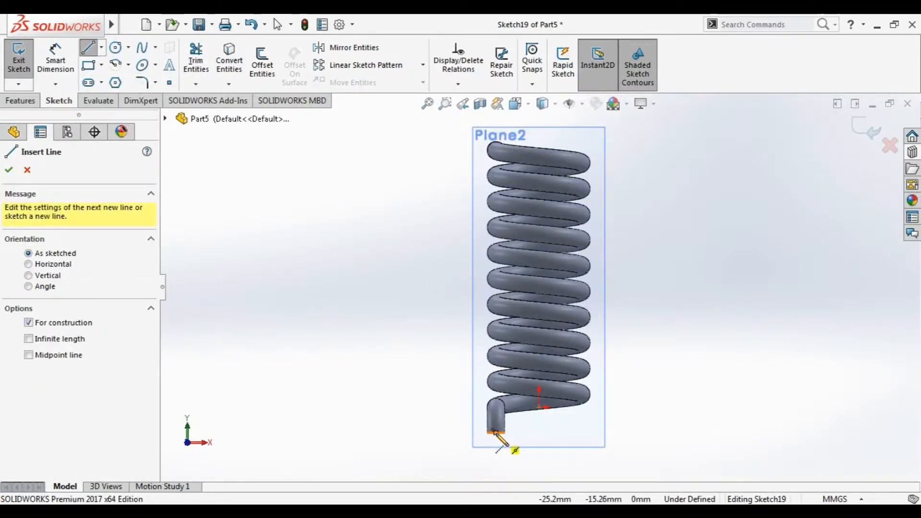
click(495, 431)
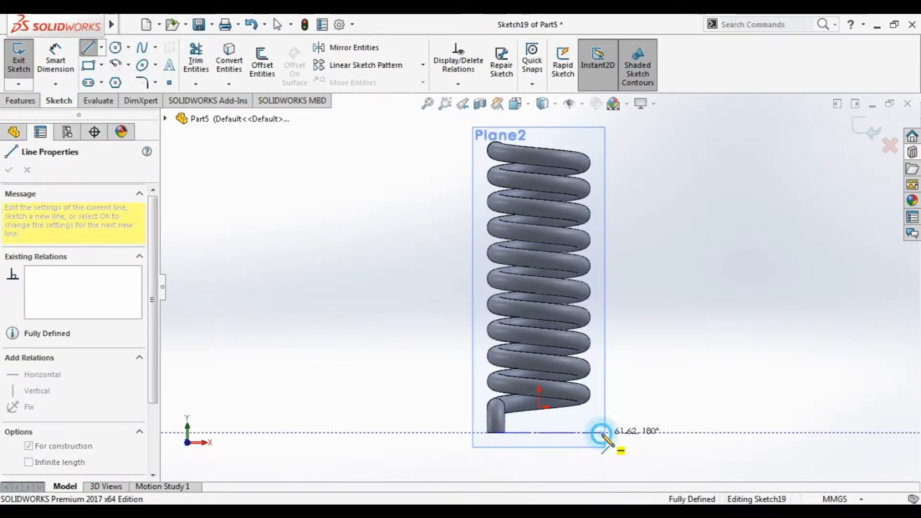
click(602, 433)
key(Escape)
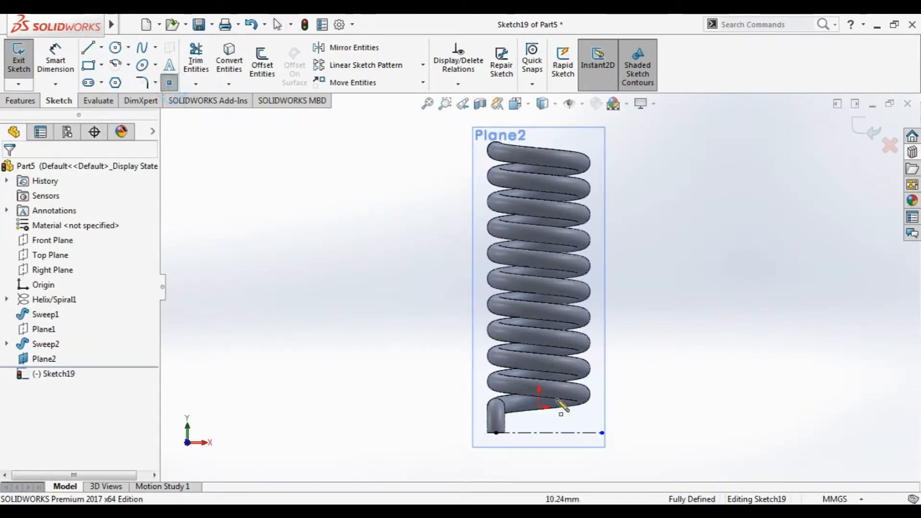
click(539, 433)
key(Escape)
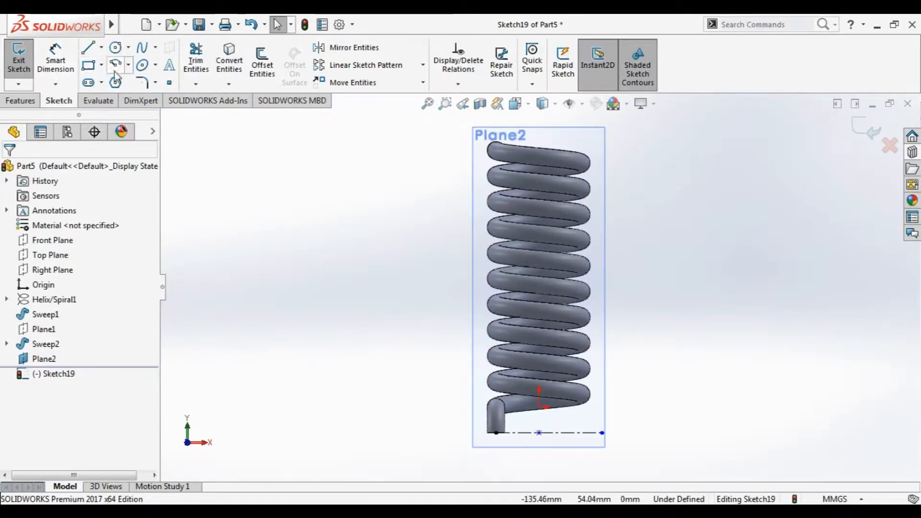
- Draw a 180° centre-point arc of 25 mm radius below the construction line, centred on the point and starting at the bend's end
click(115, 64)
click(539, 433)
click(497, 433)
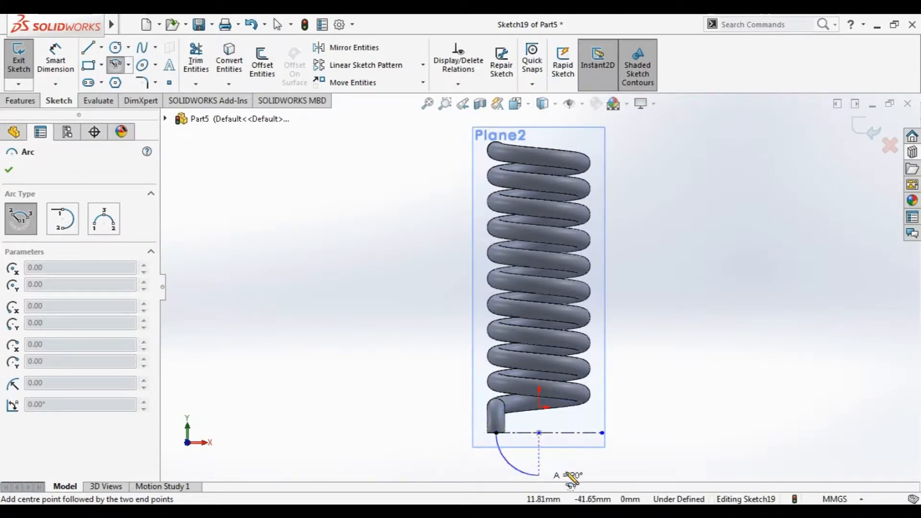
click(581, 434)
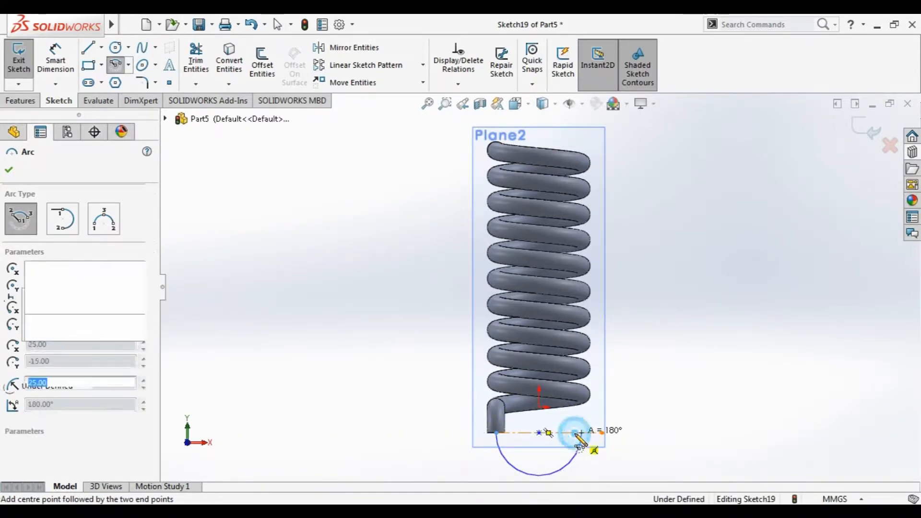
key(Escape)
- Sweep a 10 mm circular profile along the semicircular arc to form the lower hook
click(20, 100)
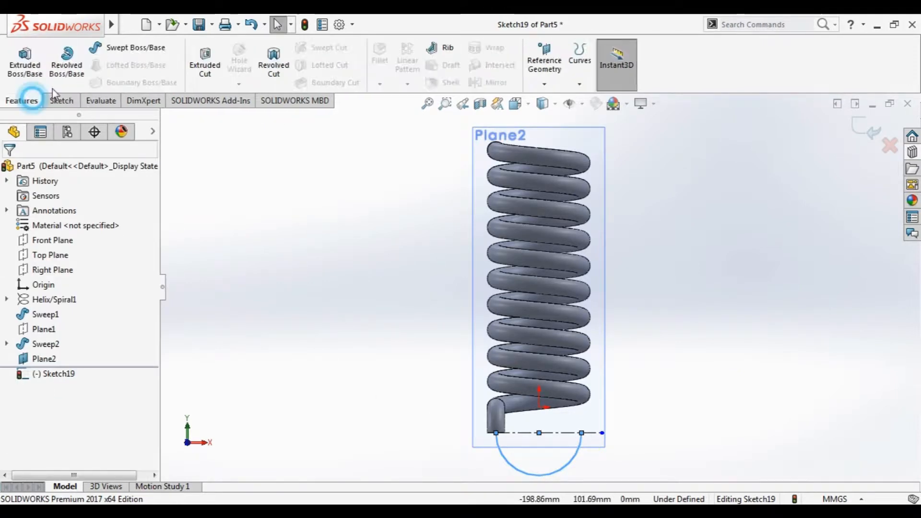
click(96, 48)
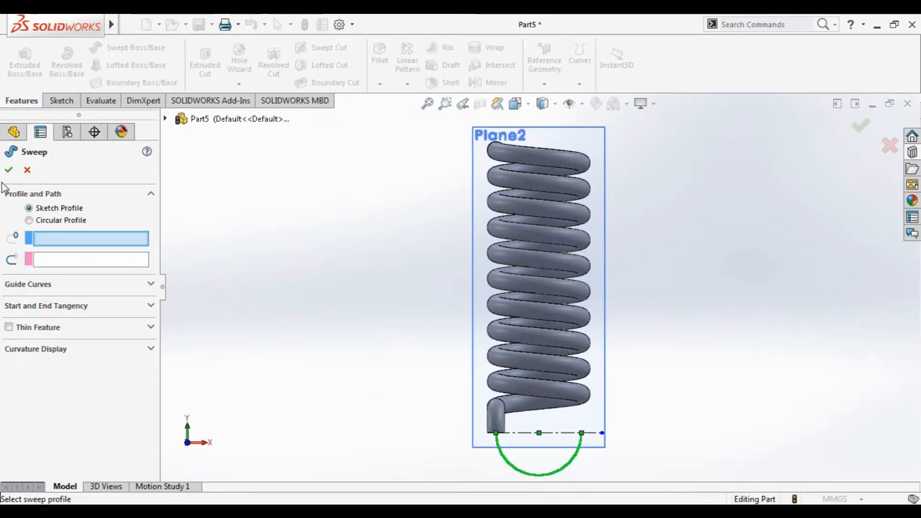
click(65, 221)
click(503, 455)
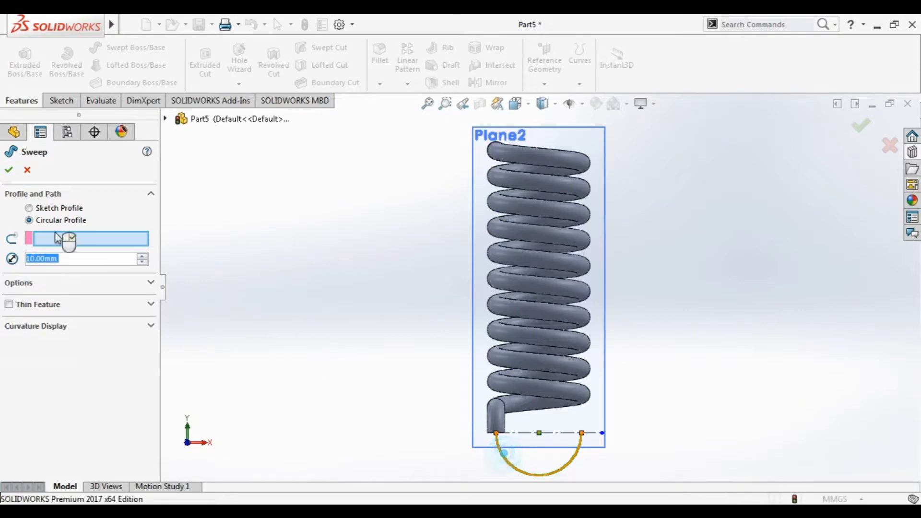
click(9, 170)
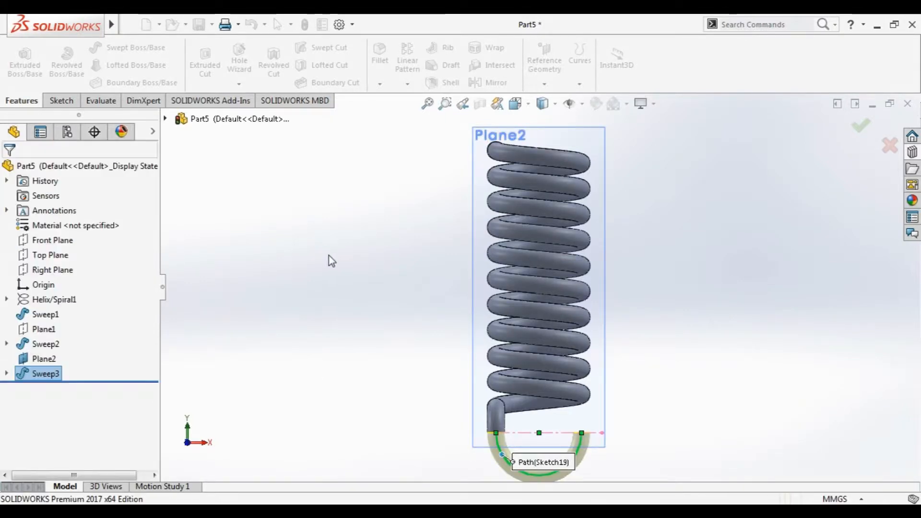
- Create a reference plane offset 25 mm from the Right Plane with the offset flipped, and hide Plane2
middle_drag(442, 215, 379, 280)
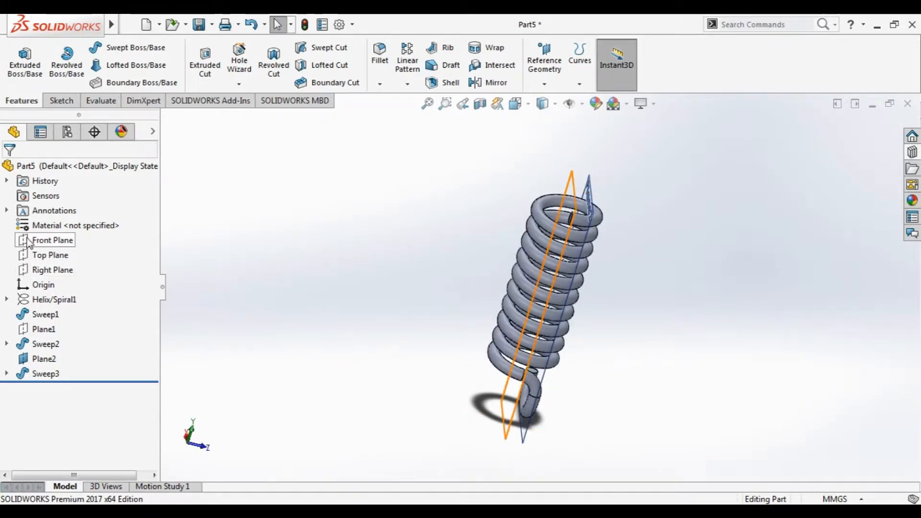
click(27, 270)
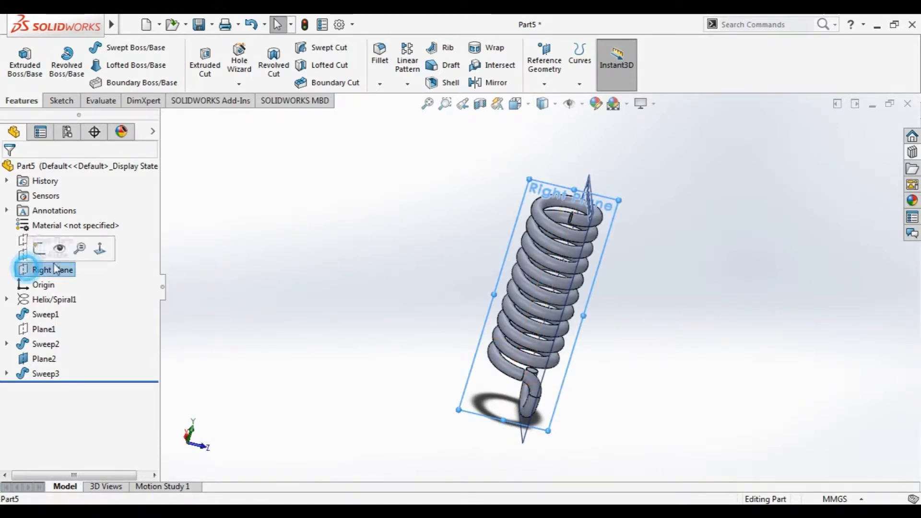
middle_drag(389, 210, 363, 256)
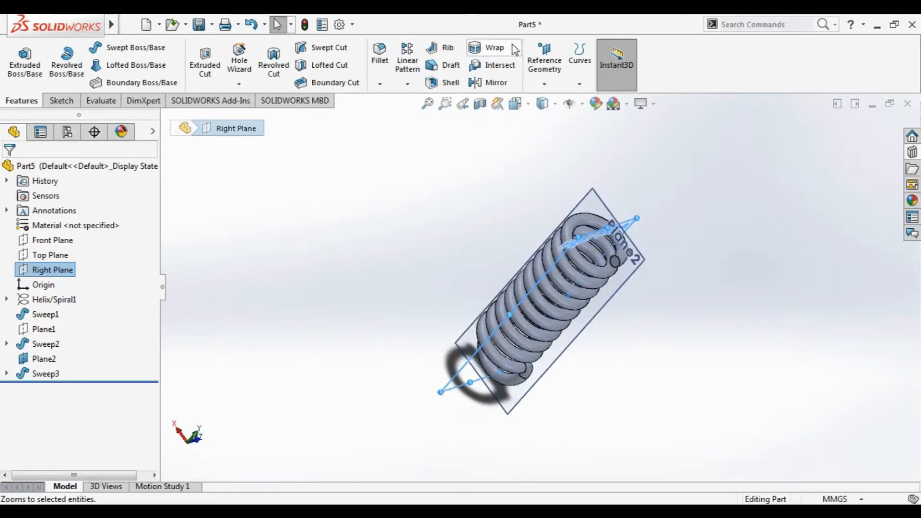
click(544, 83)
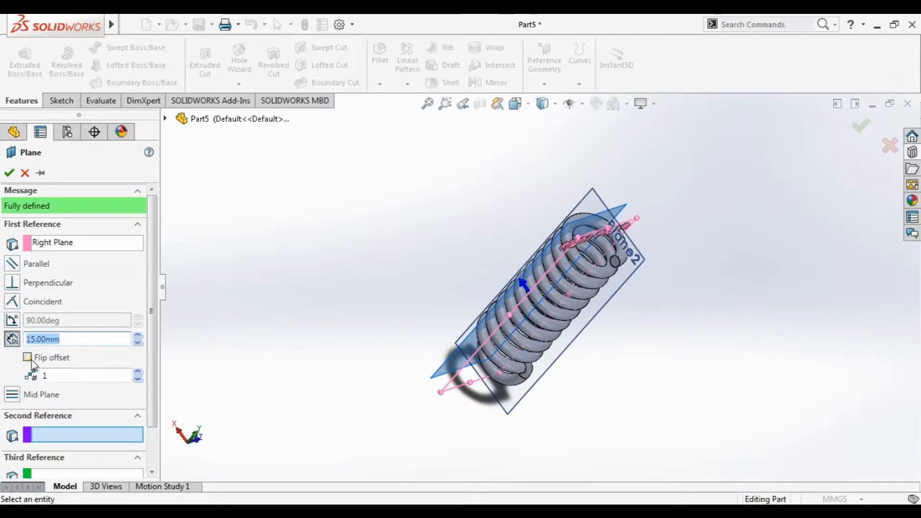
click(27, 357)
middle_drag(555, 346, 613, 346)
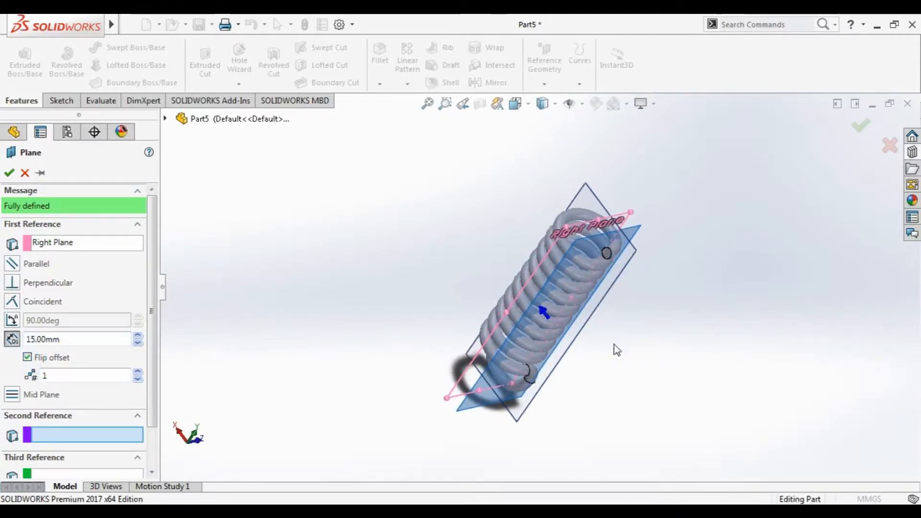
double_click(66, 339)
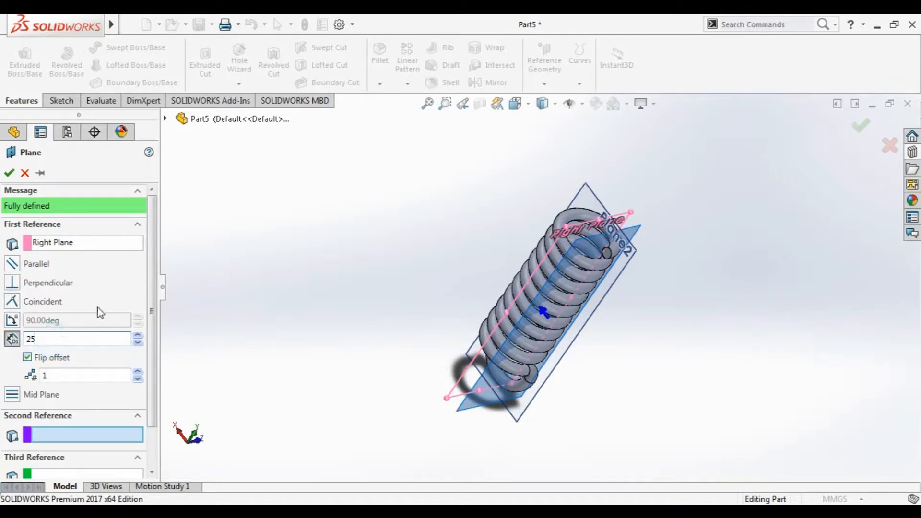
click(101, 293)
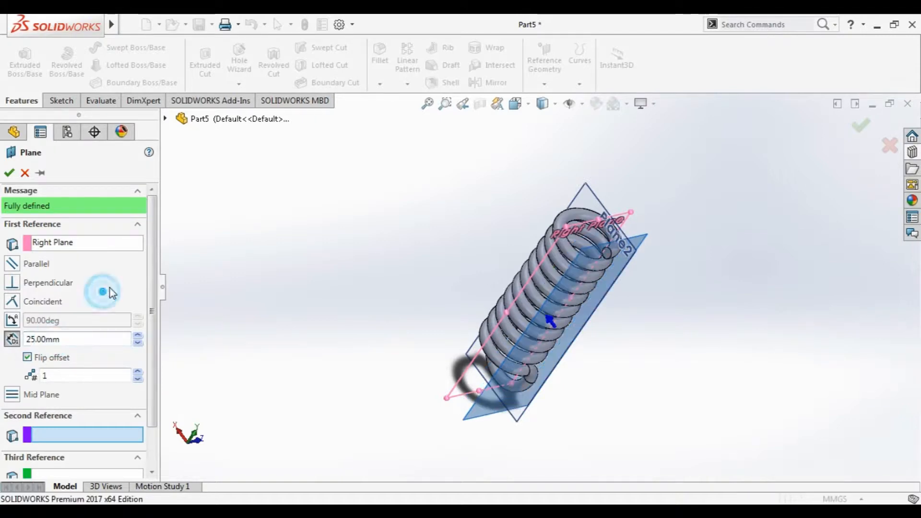
click(8, 174)
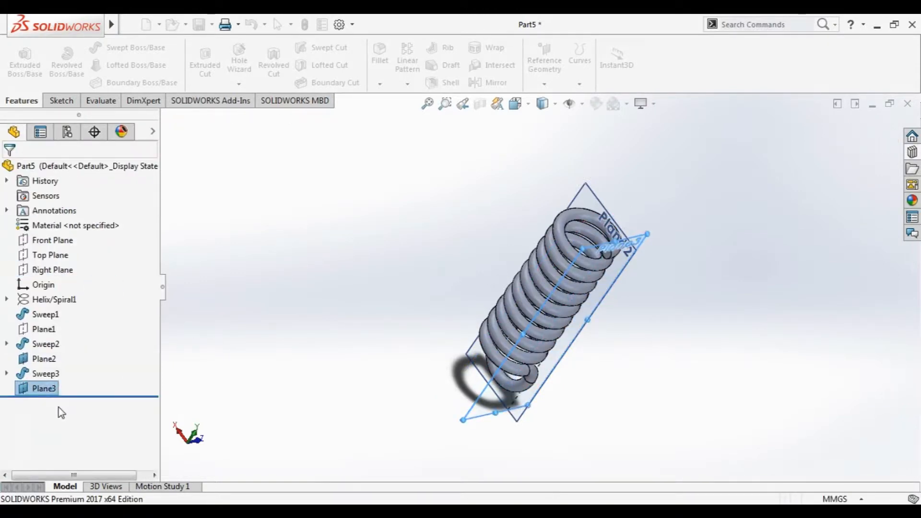
click(52, 359)
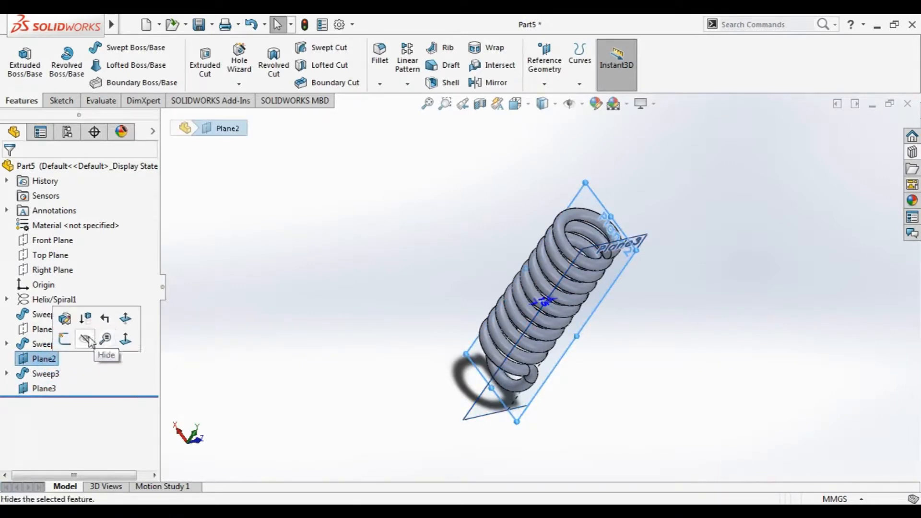
click(101, 342)
click(36, 390)
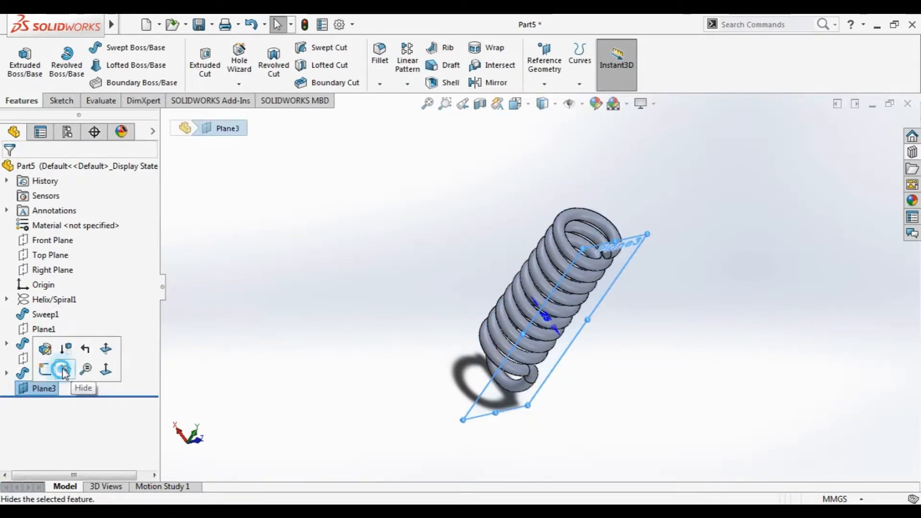
click(62, 371)
click(48, 387)
click(73, 370)
- Start a new sketch on Plane3 and orient the view perpendicular to it
click(49, 389)
click(62, 372)
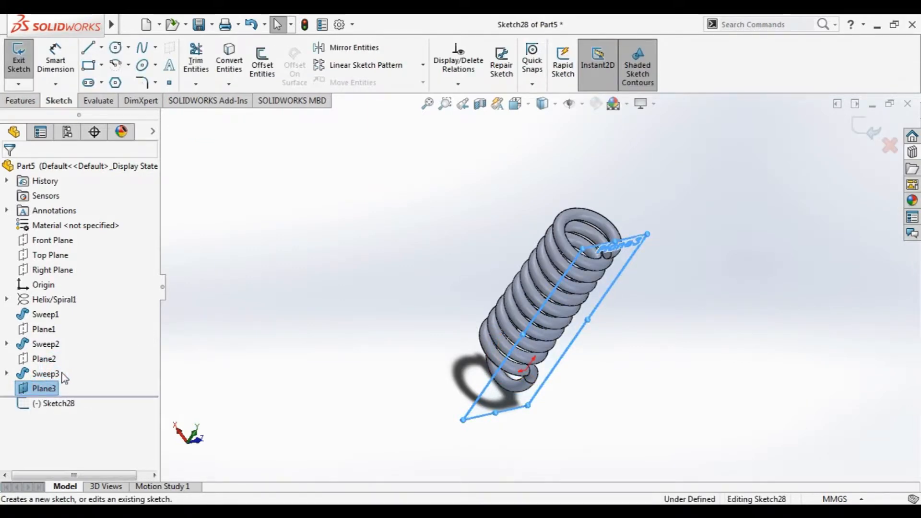
click(42, 405)
click(77, 381)
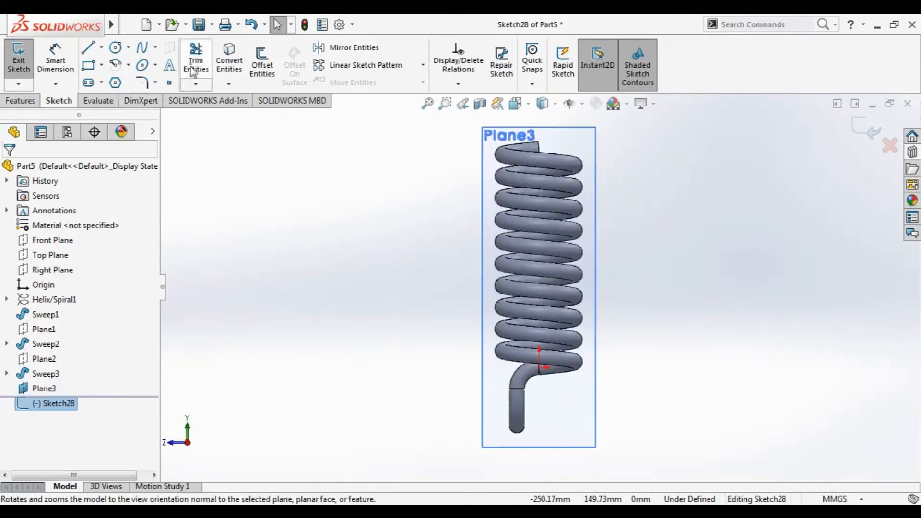
- Place one sketch point at the midpoint of the coil's upper end edge and a second one level with it, outward from that end
click(169, 83)
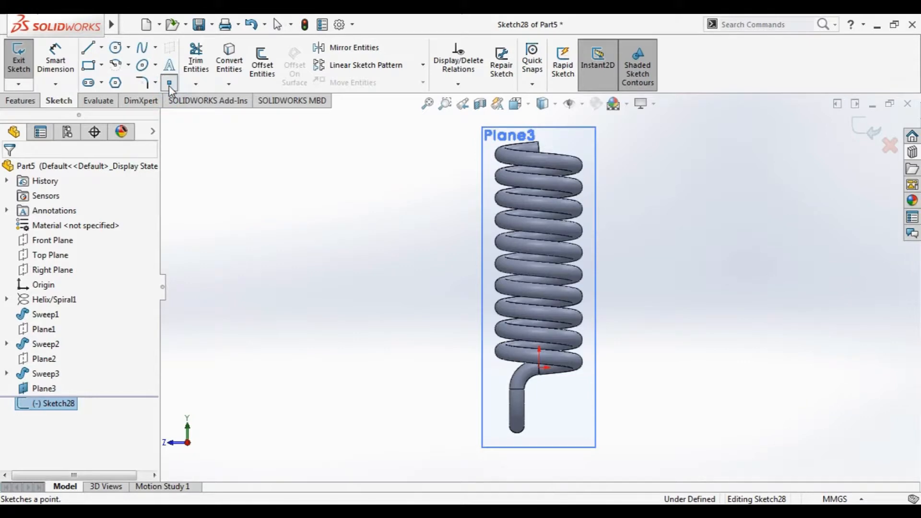
click(539, 148)
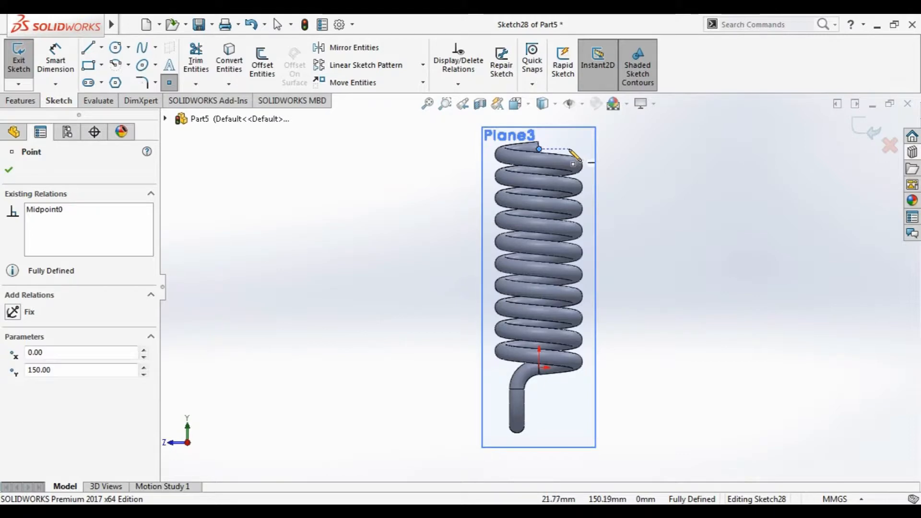
click(562, 149)
key(Escape)
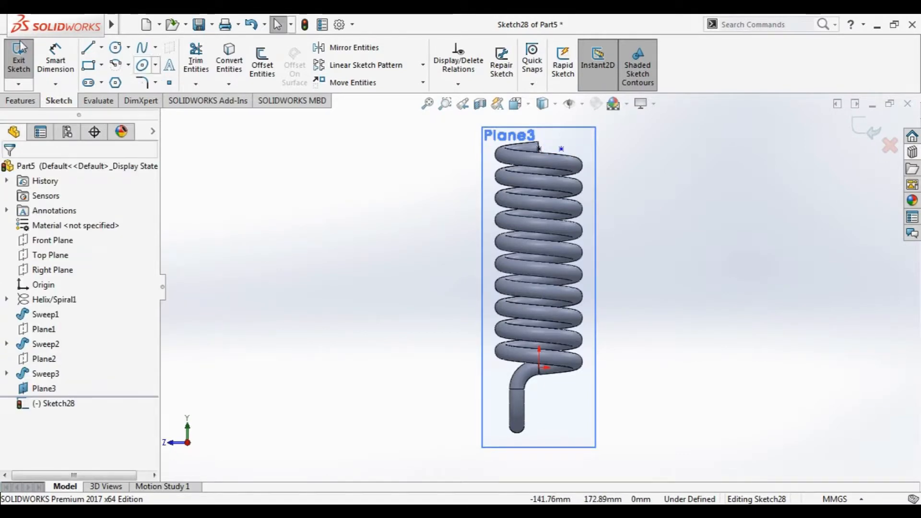
- Dimension the horizontal distance between the two sketch points at the coil's upper end as 15 mm
click(55, 60)
scroll(543, 160, down, 5)
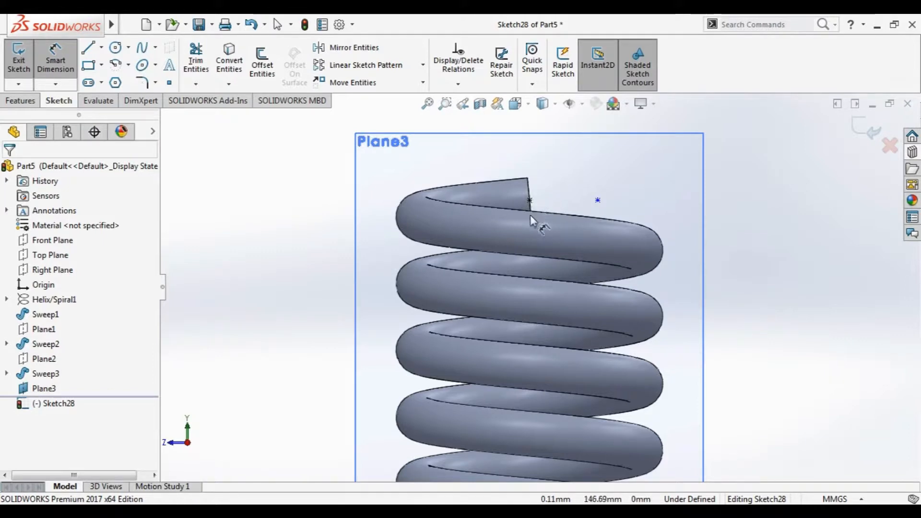
click(530, 201)
click(597, 201)
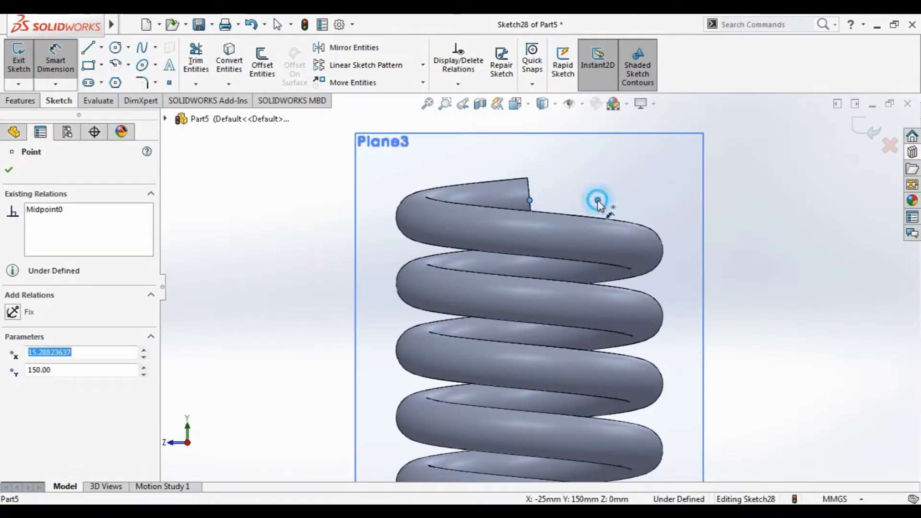
click(619, 154)
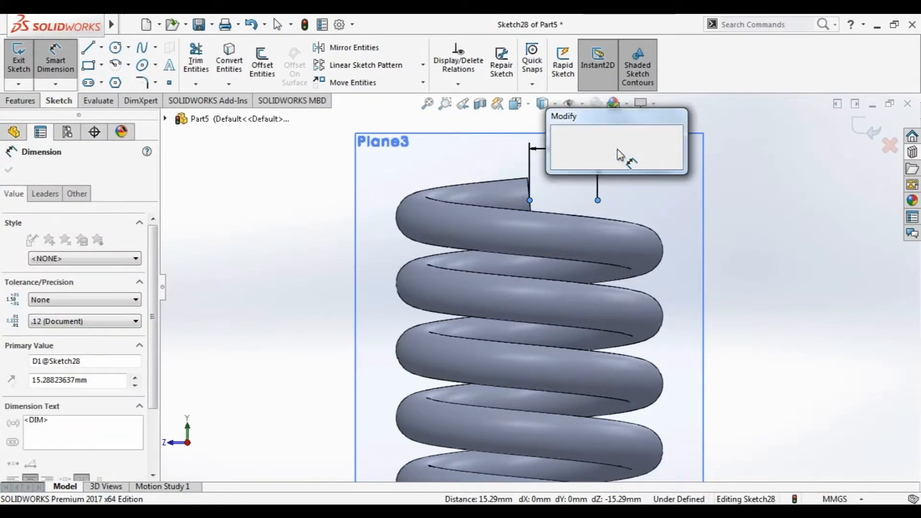
text(15)
key(Return)
key(Escape)
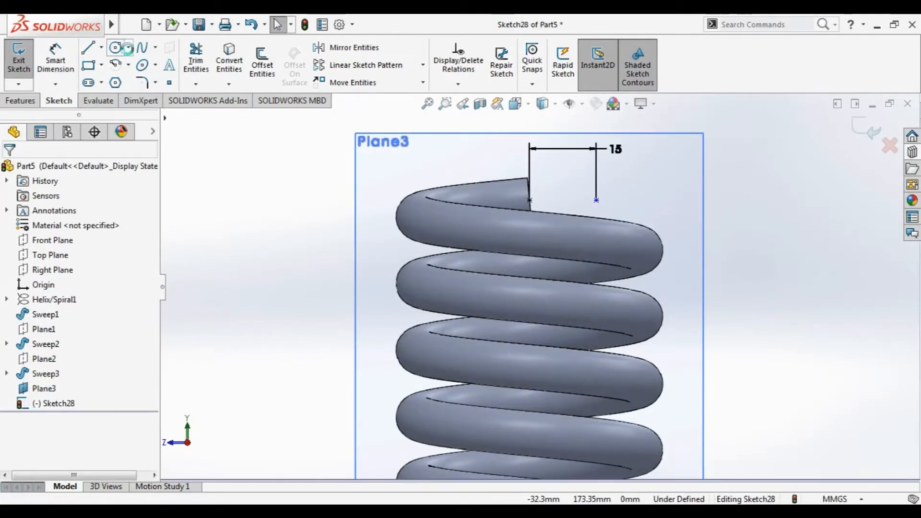
click(118, 67)
click(597, 200)
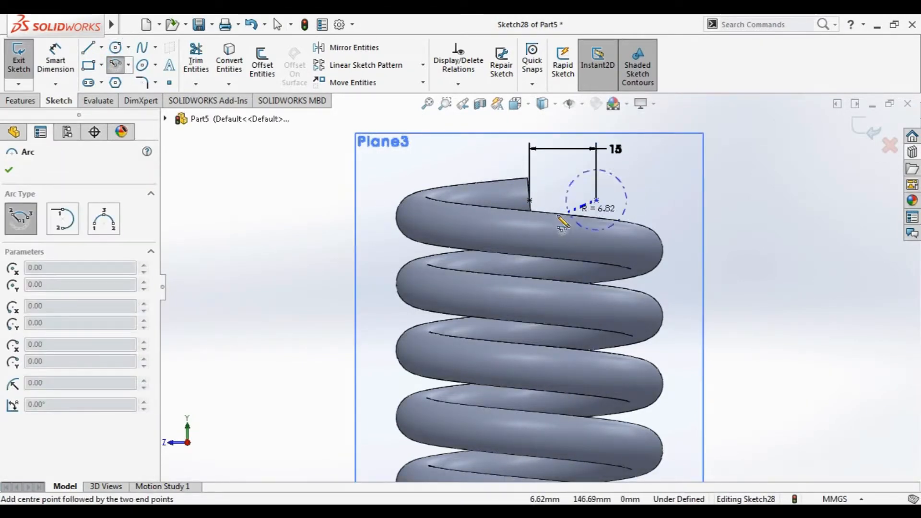
click(530, 200)
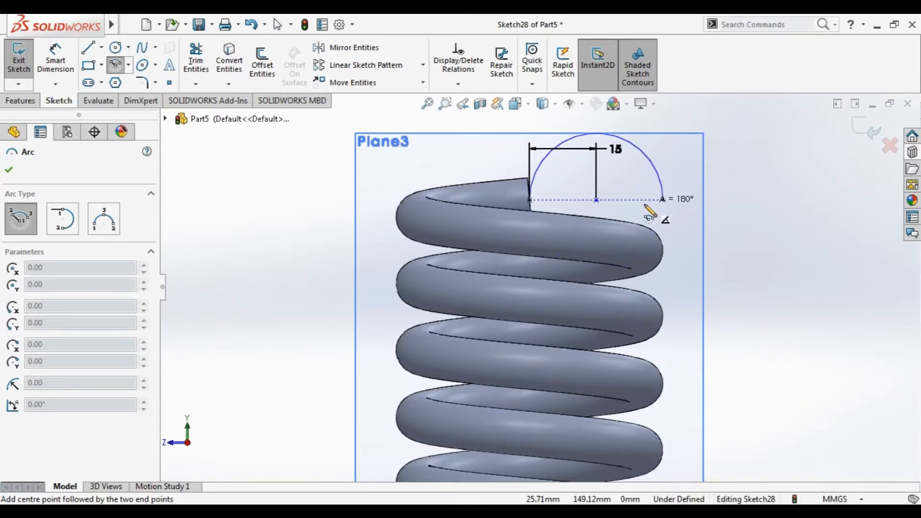
key(Escape)
scroll(638, 214, up, 3)
scroll(615, 230, down, 3)
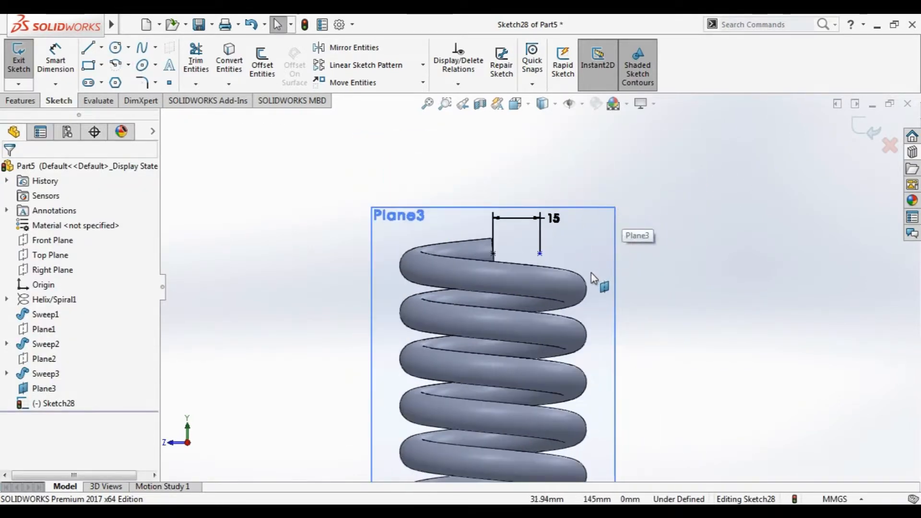
scroll(590, 279, up, 5)
scroll(547, 307, up, 3)
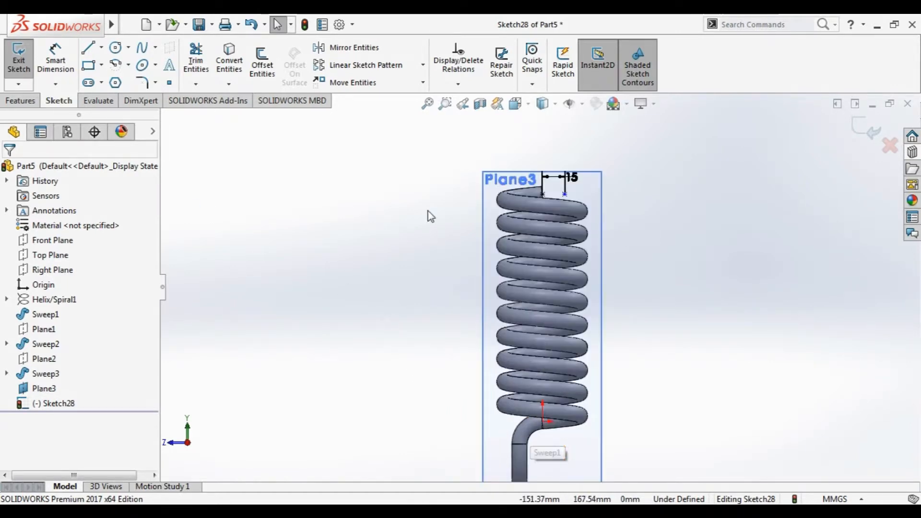
scroll(577, 203, down, 5)
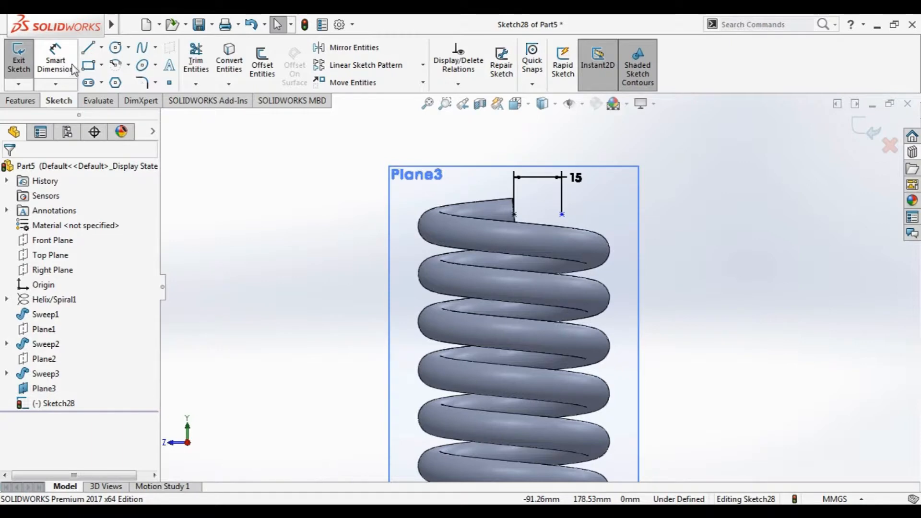
- Place a sketch point directly above the point at the coil's upper end and dimension their vertical distance as 15 mm
click(169, 84)
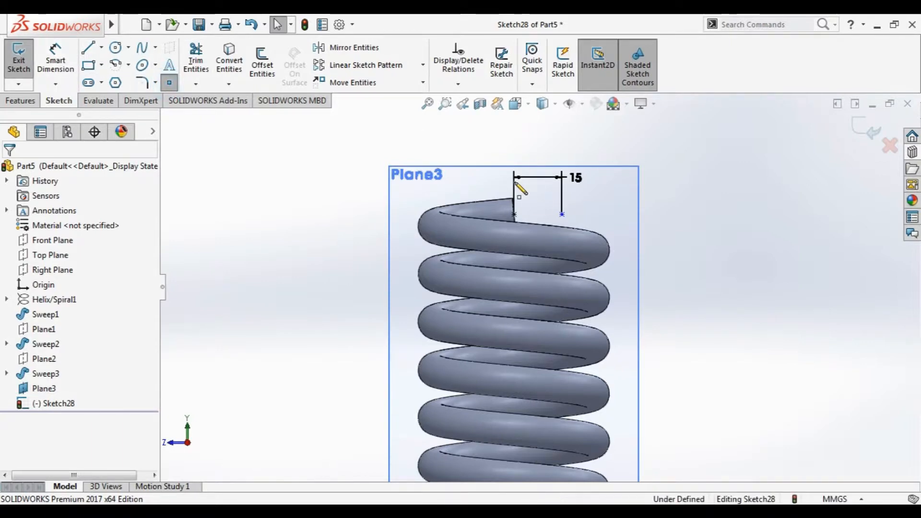
click(515, 148)
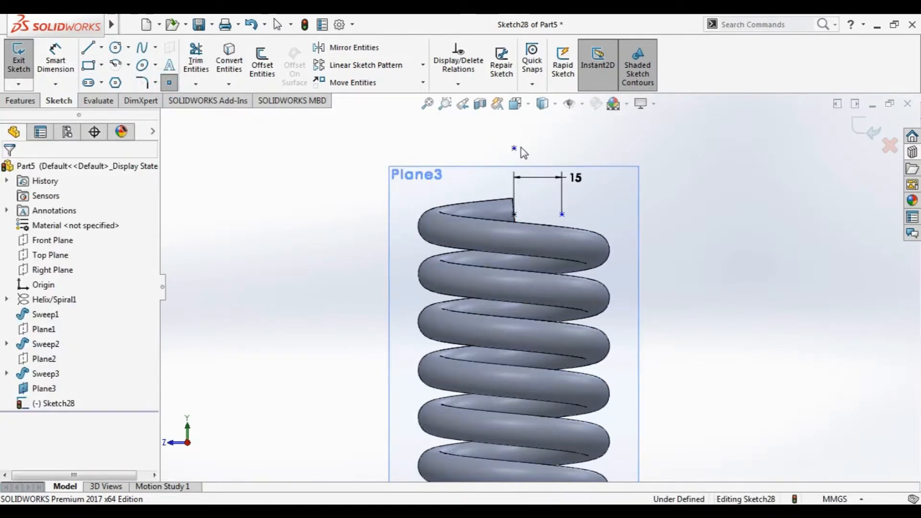
key(Escape)
click(56, 61)
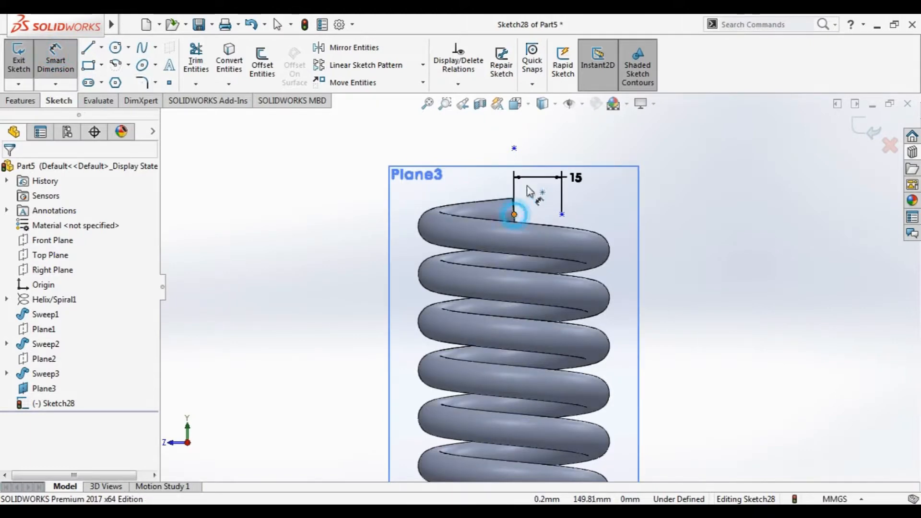
click(514, 214)
click(514, 149)
click(651, 182)
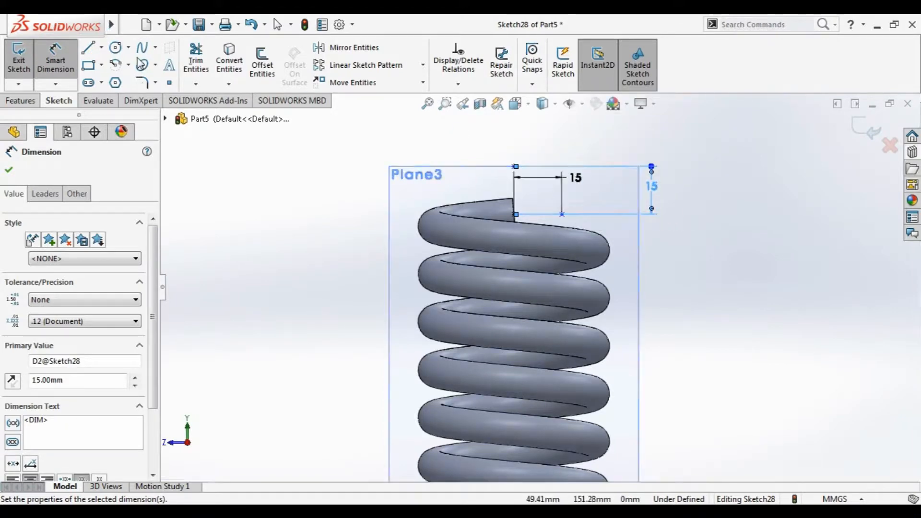
- Sketch a quarter centerpoint arc centred on the upper point, from the coil end point outward to the level of its centre
click(115, 63)
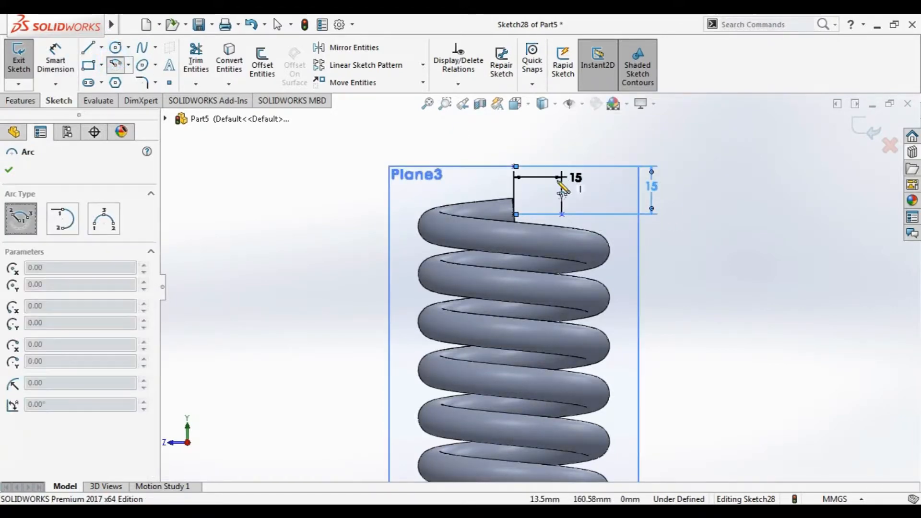
click(514, 166)
click(515, 214)
click(562, 167)
key(Escape)
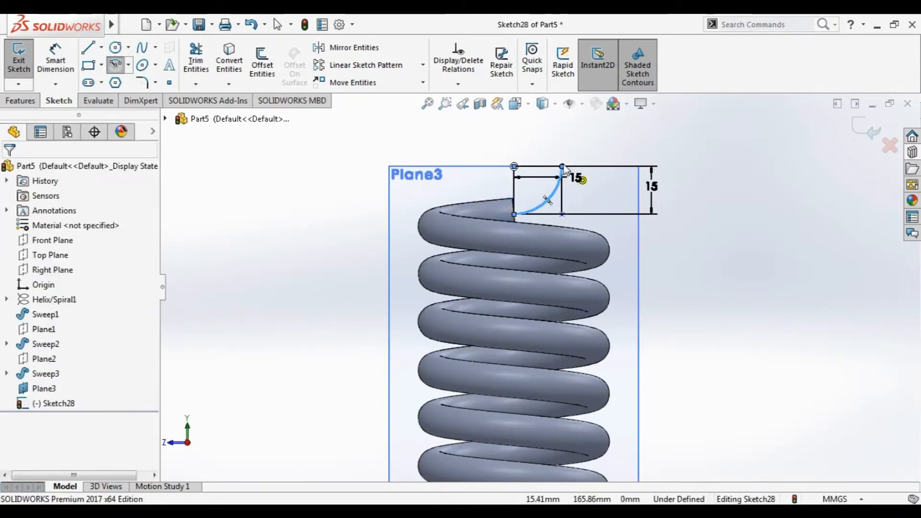
- Sweep a 10 mm circular profile along the quarter arc at the coil's upper end
click(20, 100)
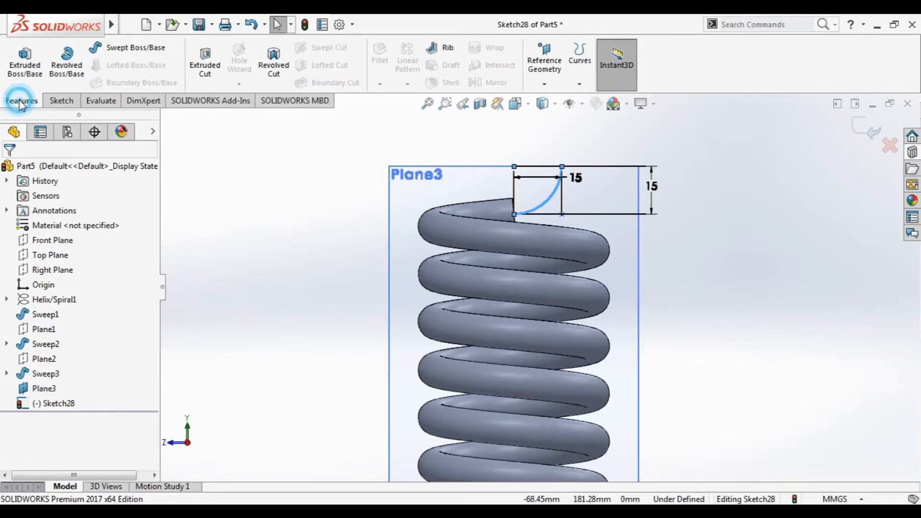
click(101, 46)
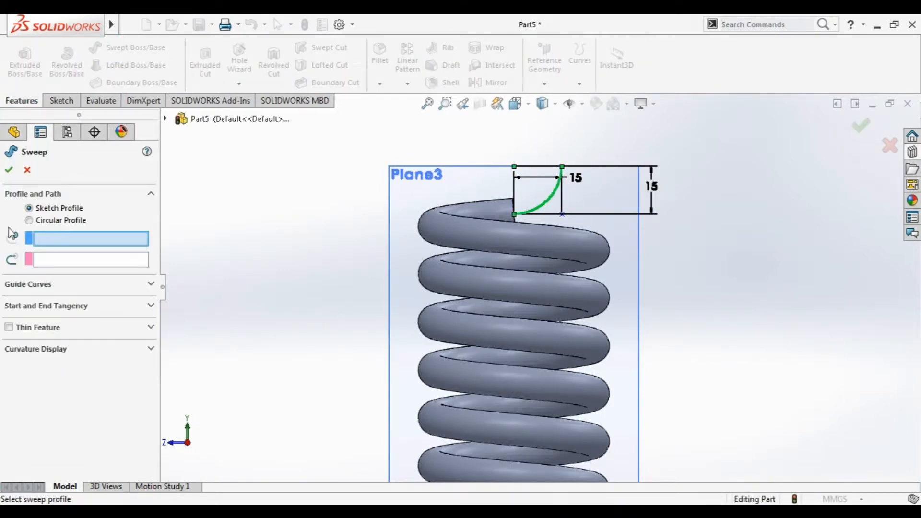
click(79, 221)
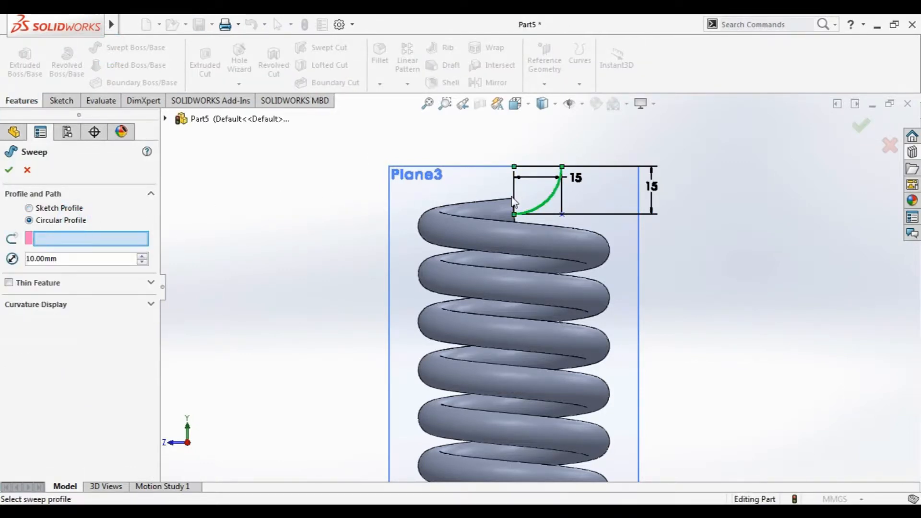
click(541, 202)
click(11, 163)
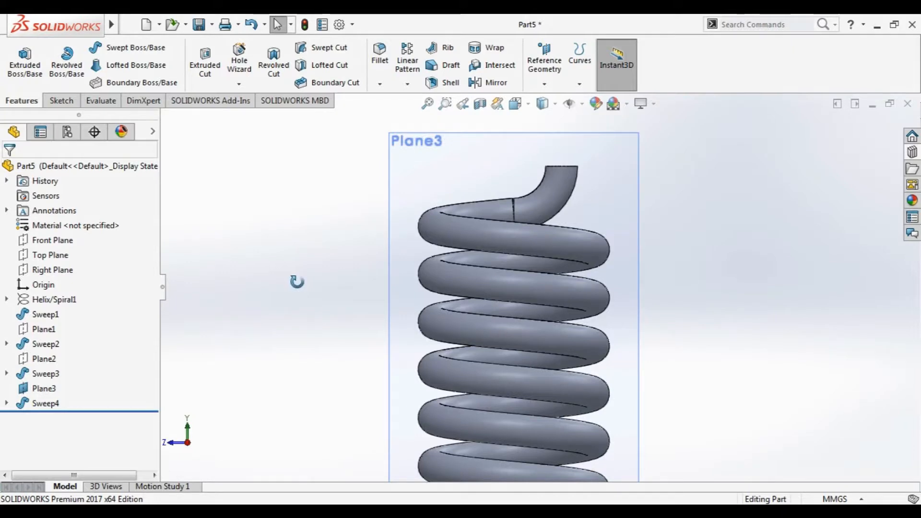
- Create a reference plane offset 15 mm from the Front Plane with the offset flipped
middle_drag(297, 282, 242, 249)
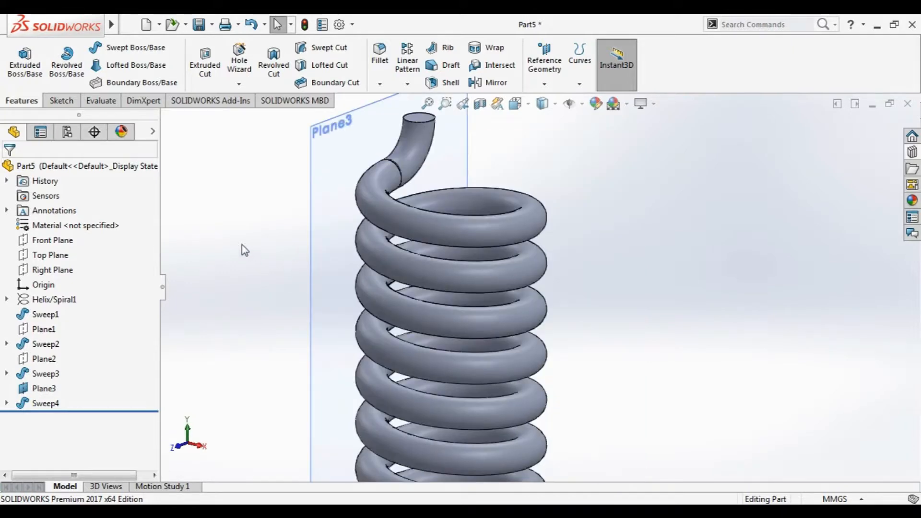
click(53, 240)
middle_drag(253, 232, 242, 302)
click(541, 85)
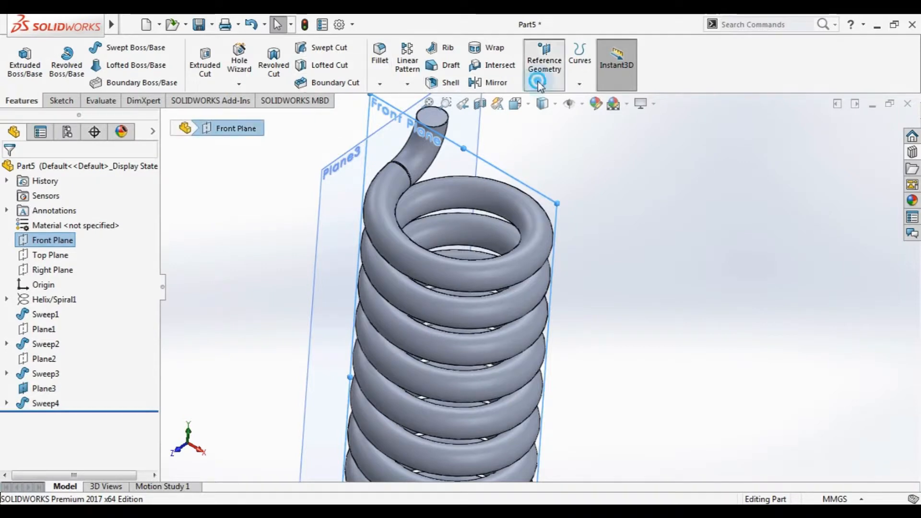
click(566, 98)
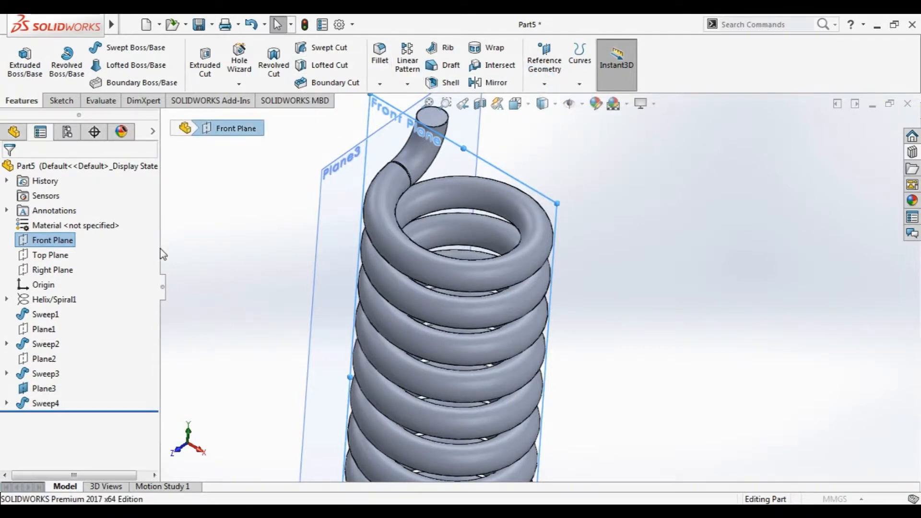
text(15)
key(Return)
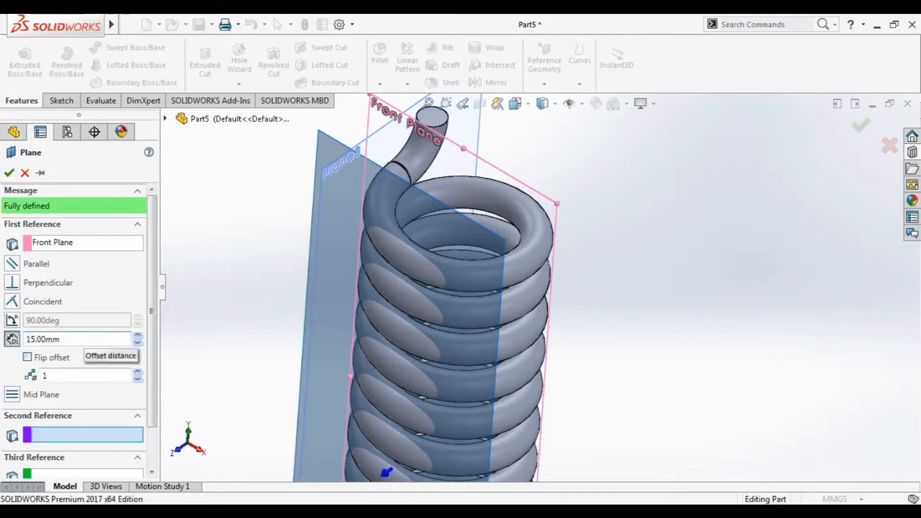
click(33, 359)
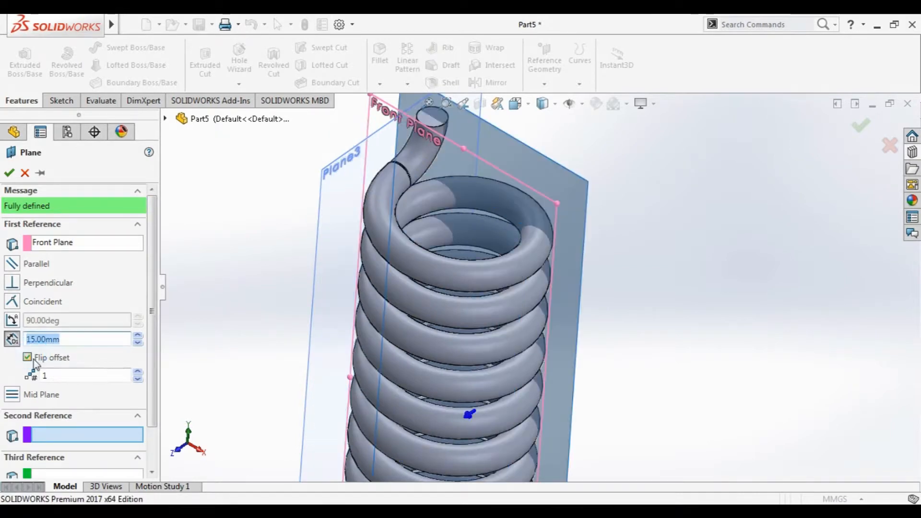
click(9, 172)
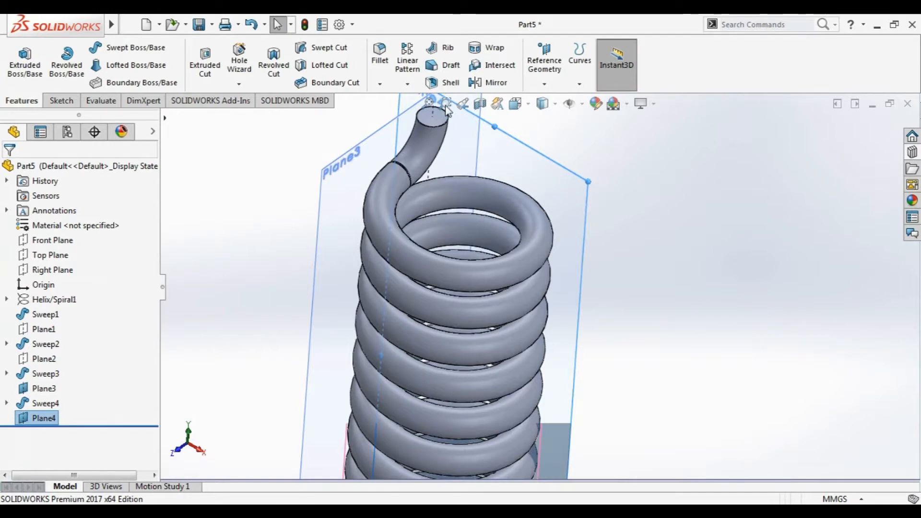
- Start a new sketch on Plane4
scroll(390, 189, up, 2)
click(49, 422)
click(48, 418)
click(28, 420)
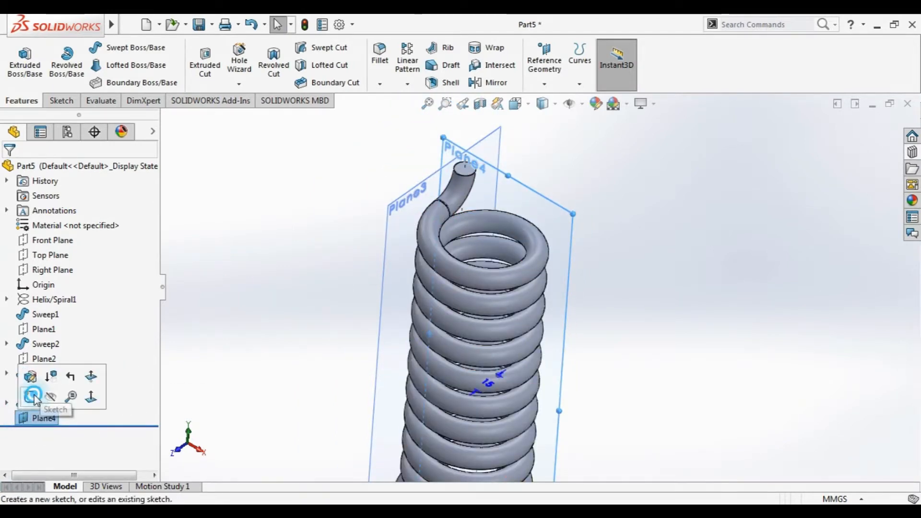
click(49, 397)
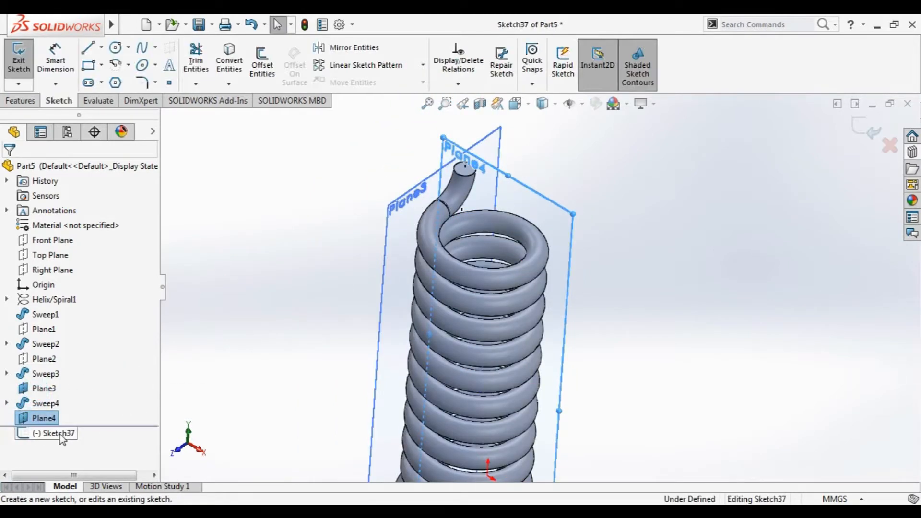
click(170, 83)
scroll(456, 159, down, 8)
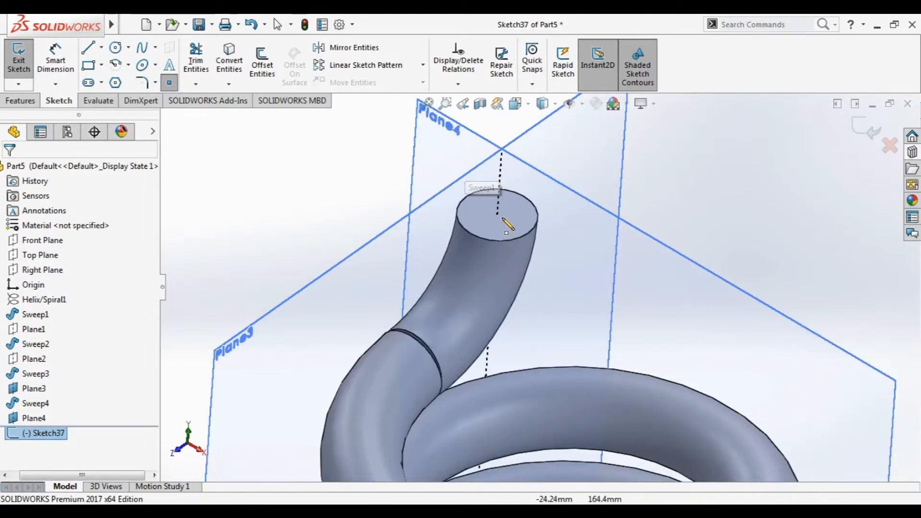
key(Escape)
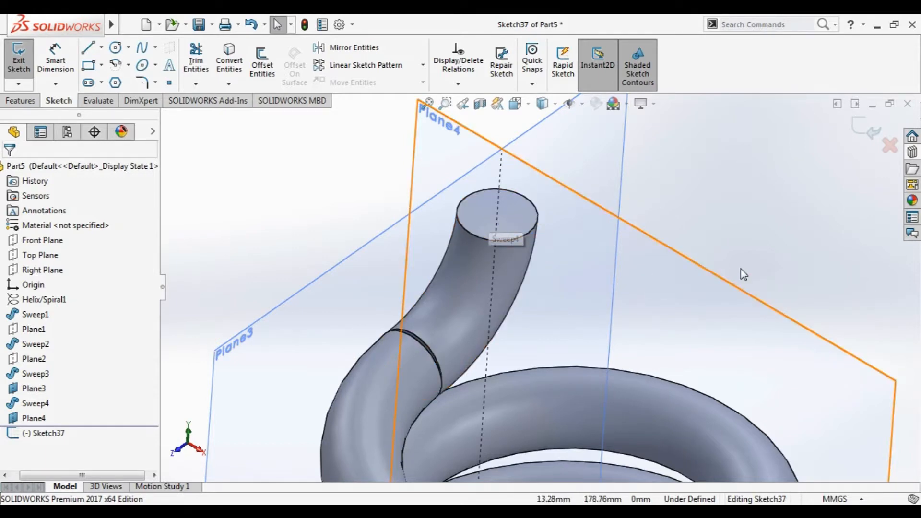
- Orient the view perpendicular to the new sketch and hide Plane3
click(48, 434)
click(39, 434)
click(18, 431)
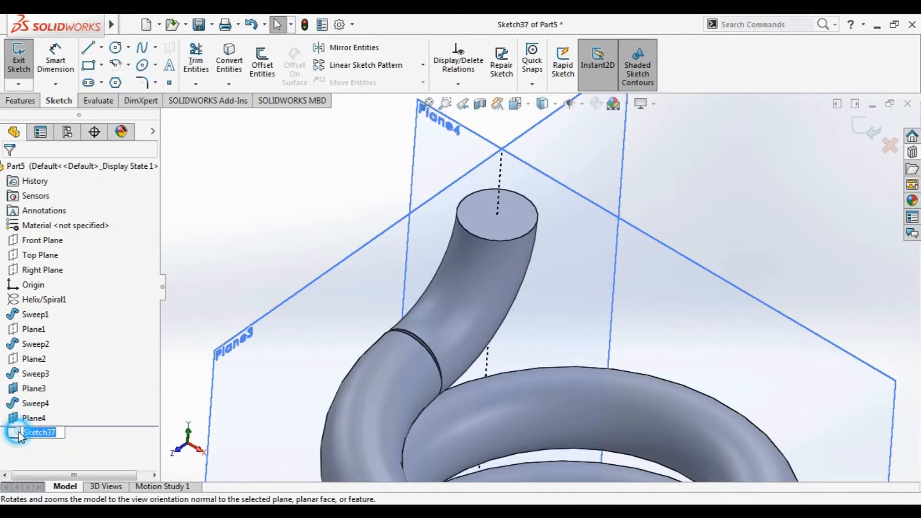
click(52, 410)
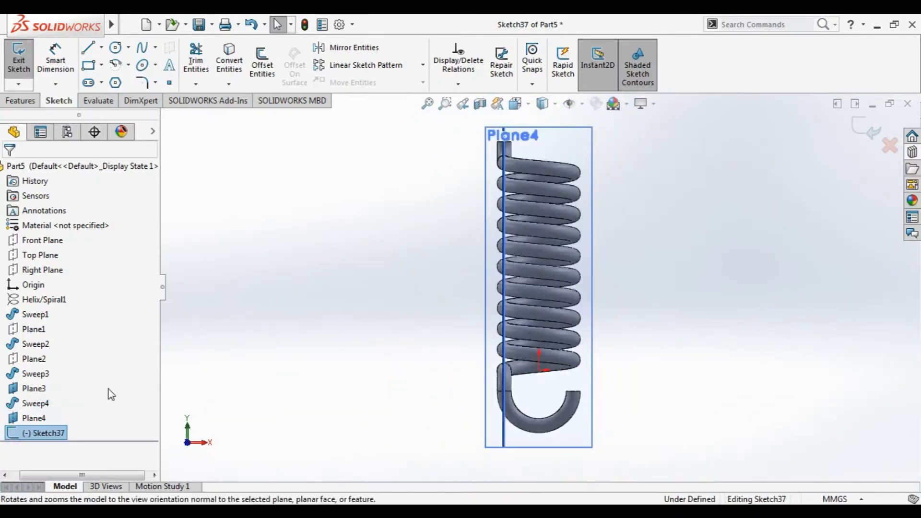
click(30, 389)
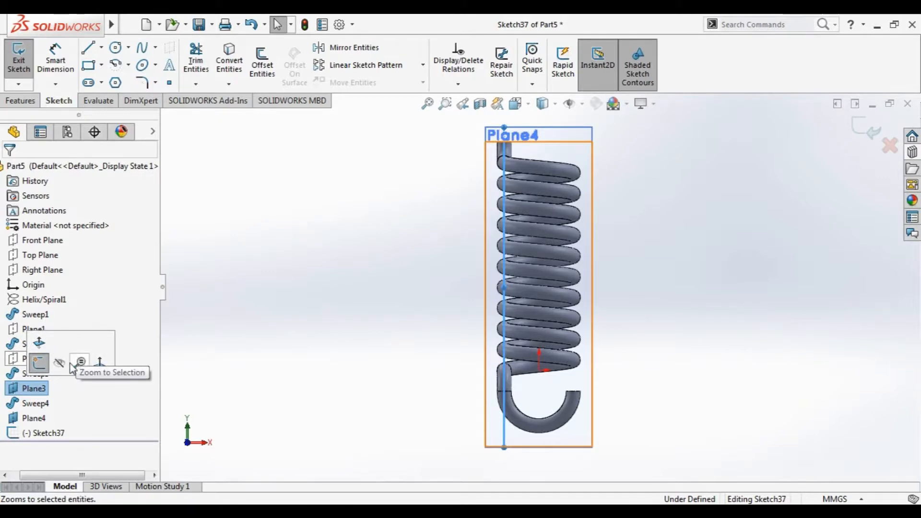
click(58, 359)
click(52, 435)
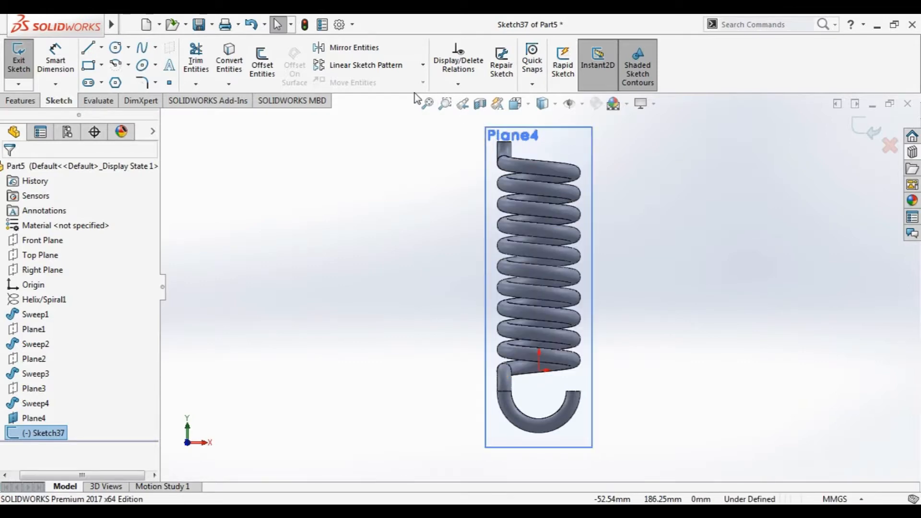
- Draw a horizontal construction line about 94 mm long from the outer corner of the upper bend's end, across above the coil
click(101, 47)
key(l)
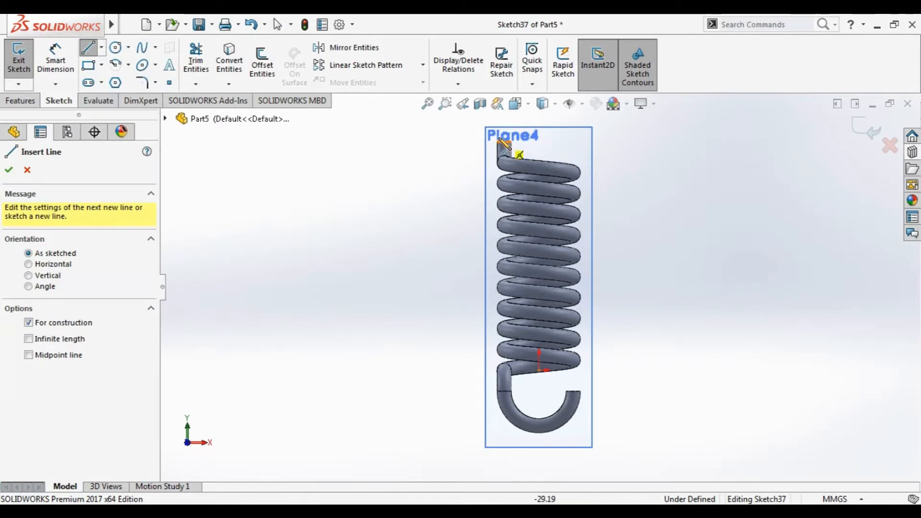
click(497, 141)
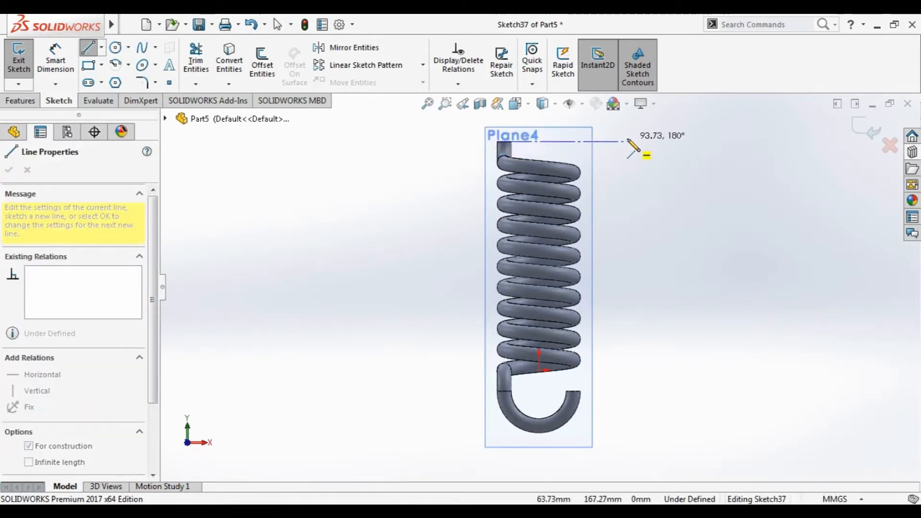
click(627, 141)
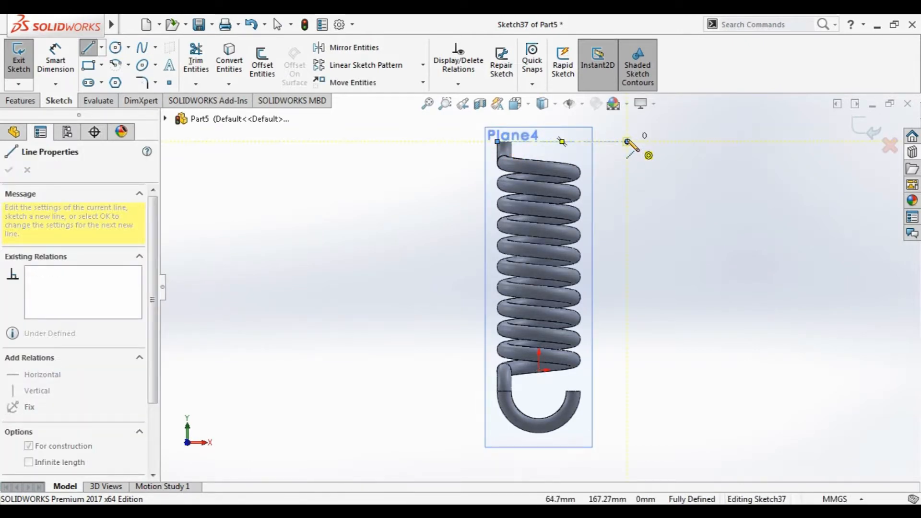
key(Escape)
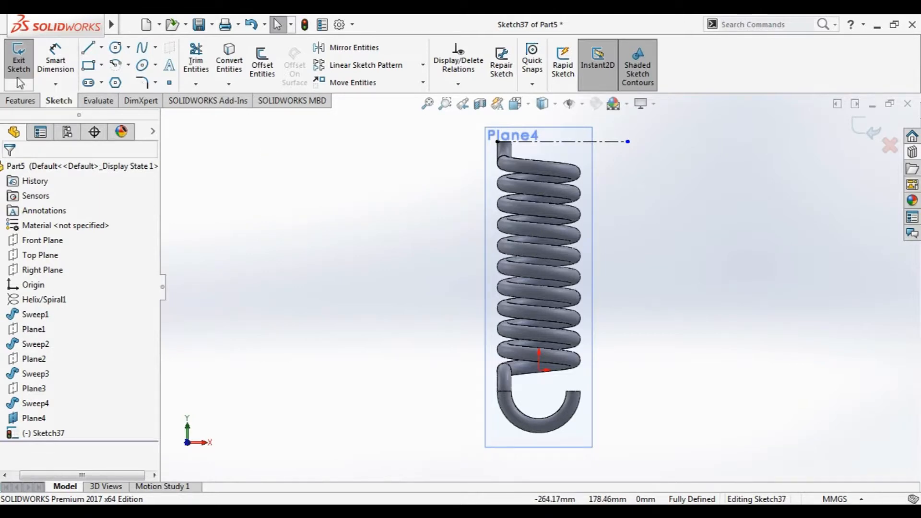
- Place a sketch point on the construction line, roughly above the coil's axis
click(168, 82)
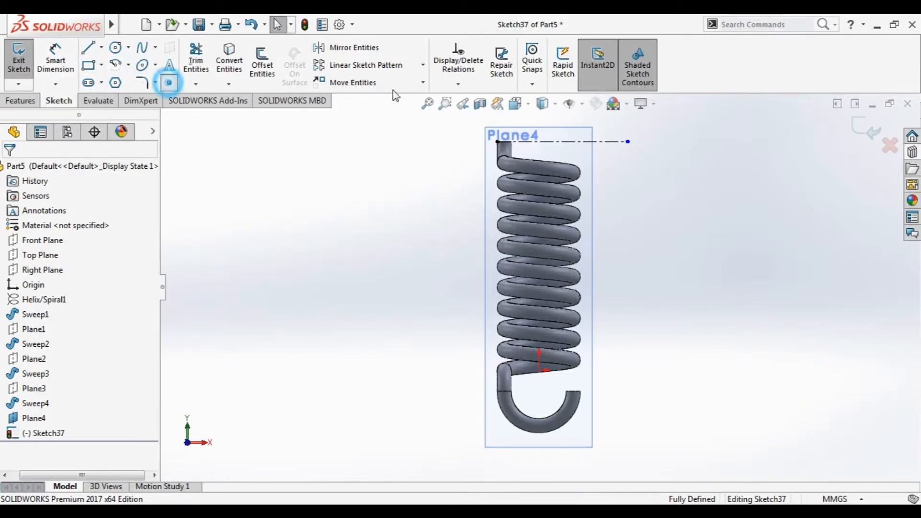
click(539, 143)
key(Escape)
mouse_move(366, 152)
middle_down()
mouse_move(389, 169)
mouse_move(389, 210)
mouse_move(377, 204)
middle_up()
middle_drag(259, 173, 238, 144)
click(119, 65)
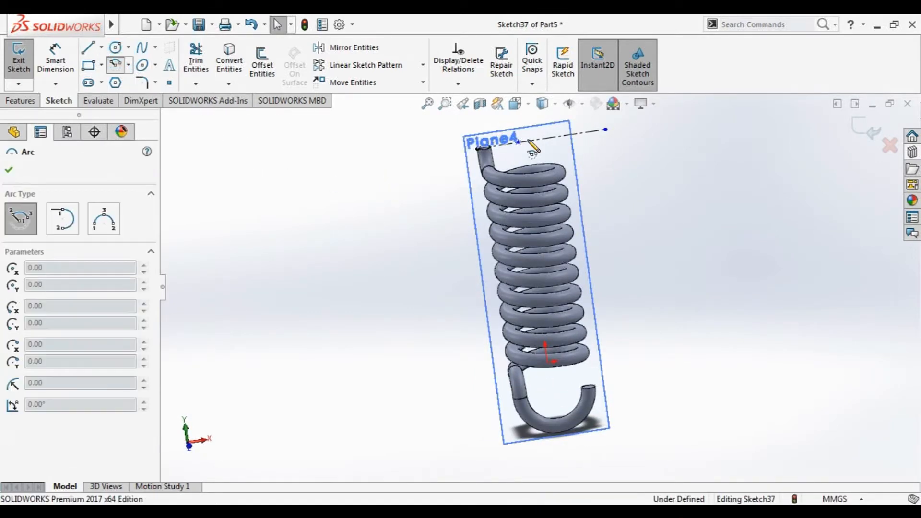
click(518, 142)
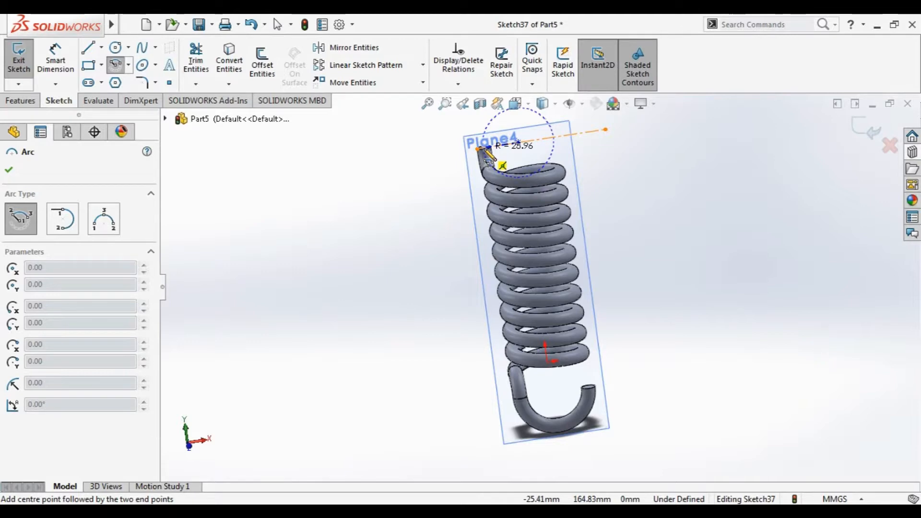
click(479, 149)
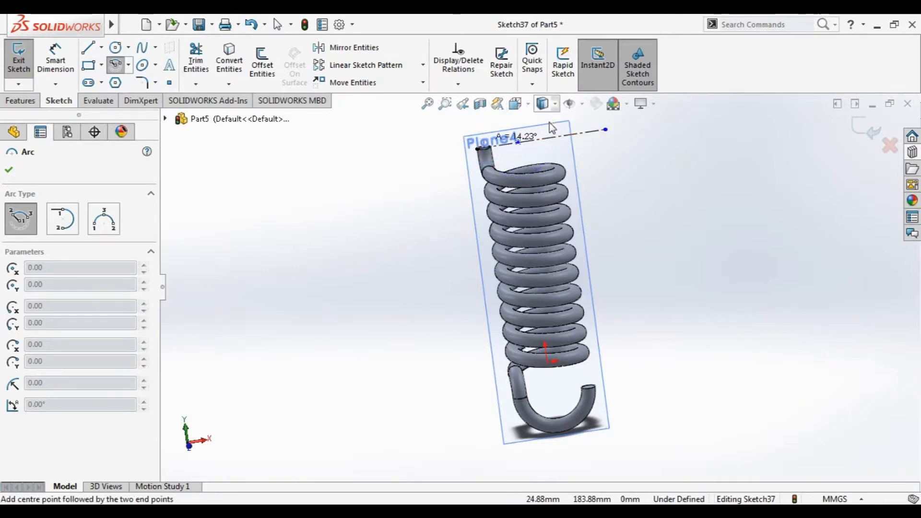
key(Escape)
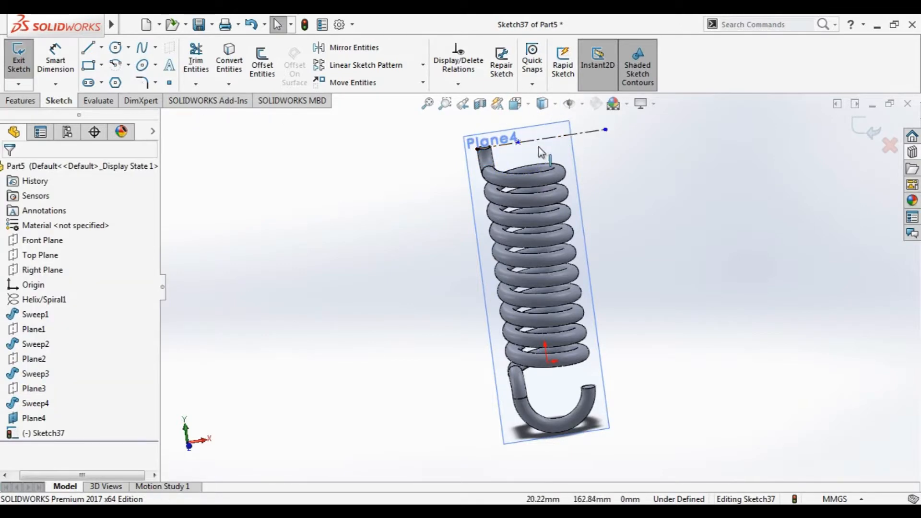
- Place a sketch point at the midpoint of the upper bend's end edge, on the construction line
click(48, 65)
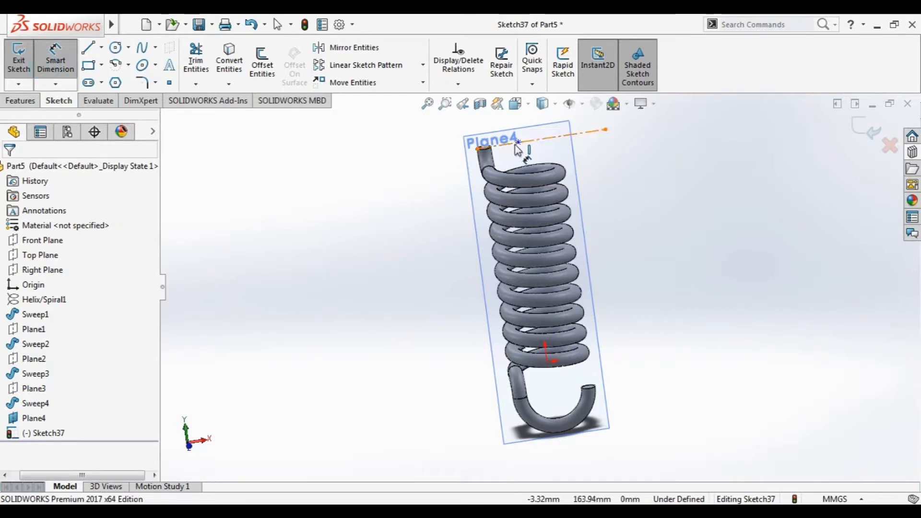
click(54, 431)
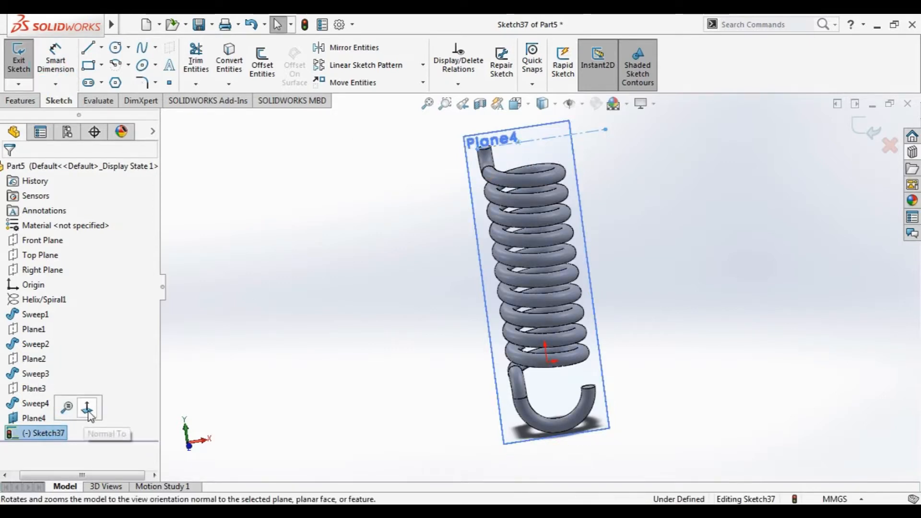
click(86, 408)
scroll(526, 162, down, 5)
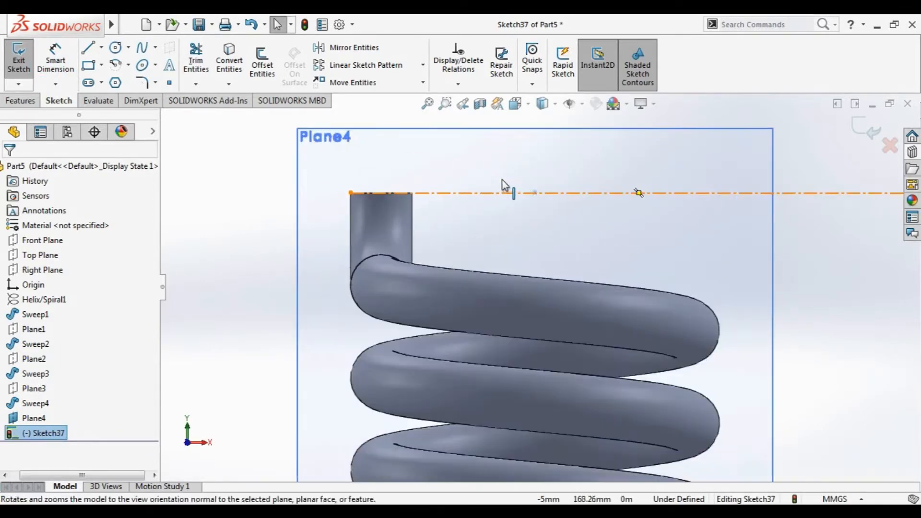
click(170, 83)
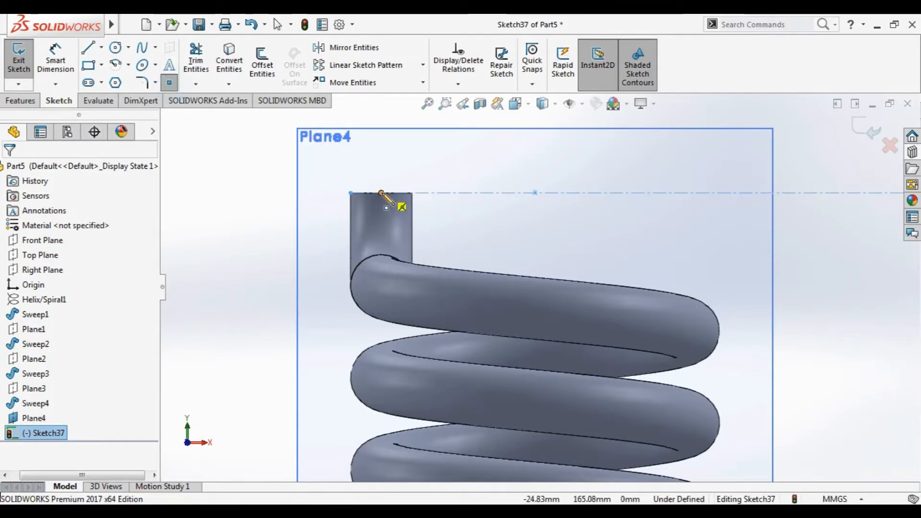
click(381, 192)
- Dimension the distance between the point on the bend's end and the point above the coil's axis
click(56, 61)
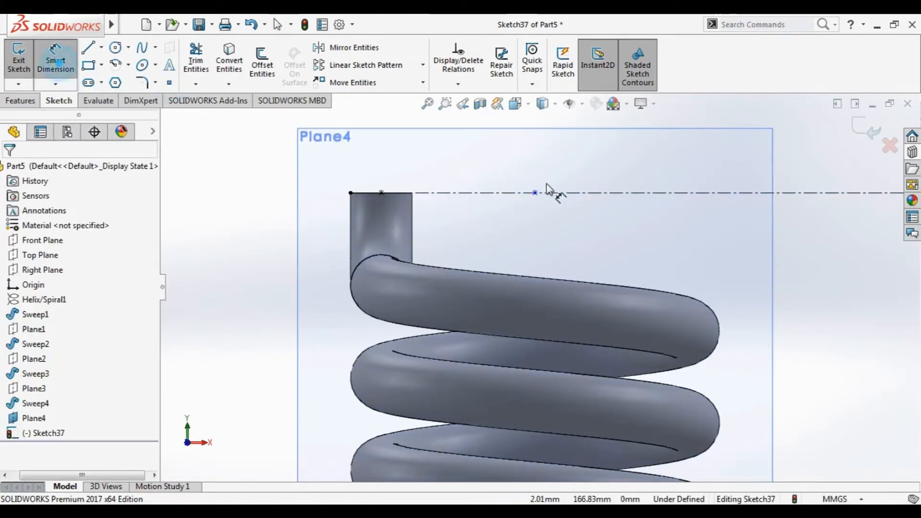
click(382, 192)
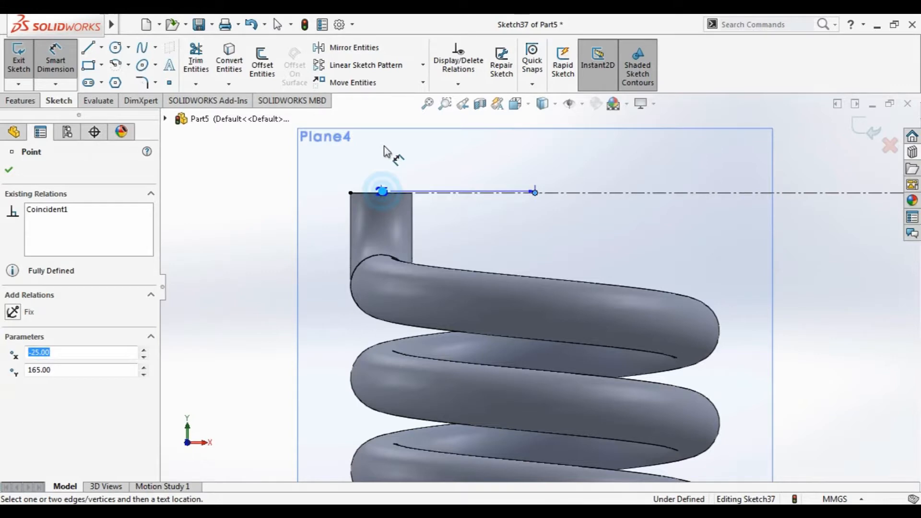
click(454, 147)
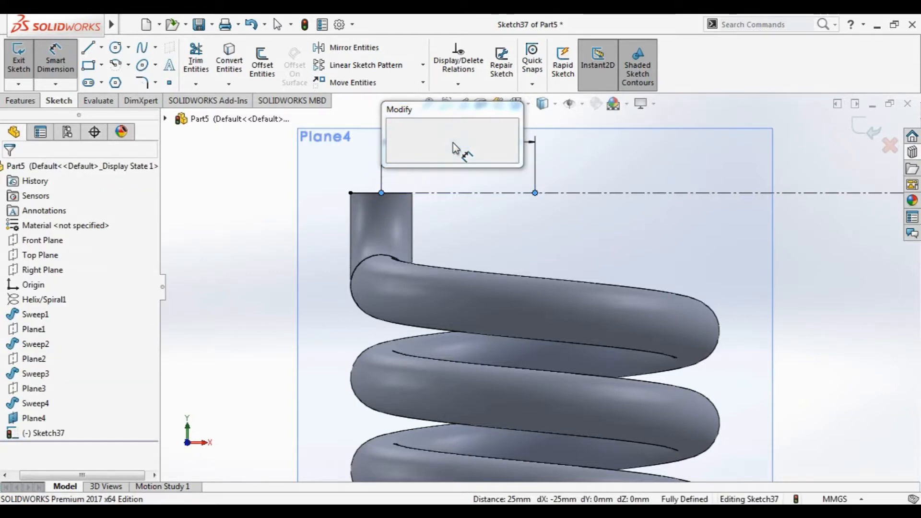
key(Return)
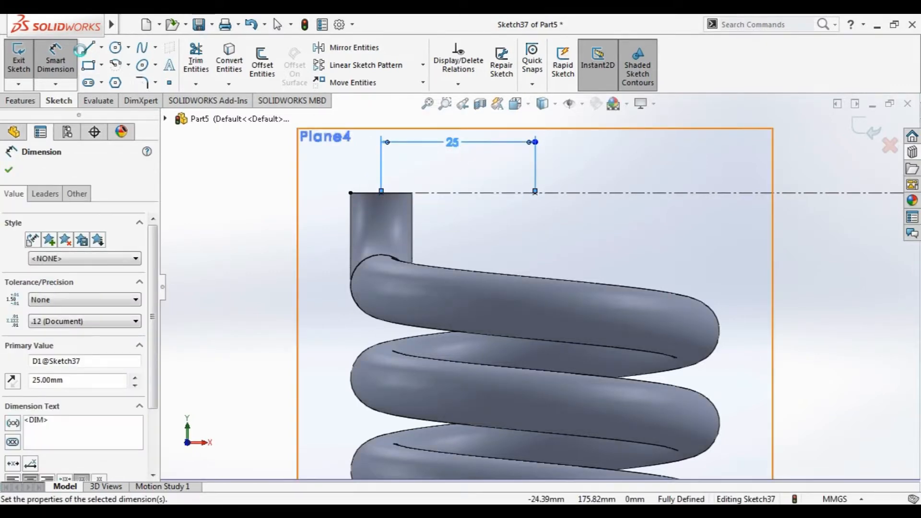
click(226, 207)
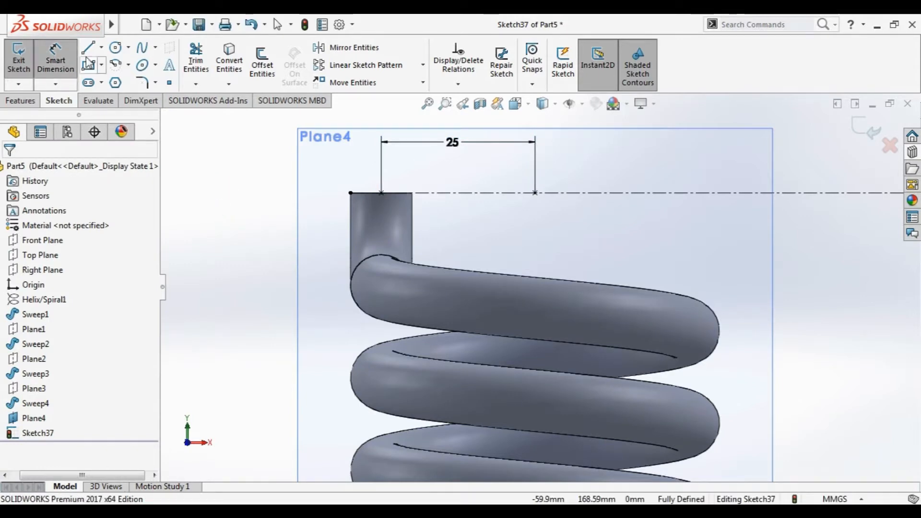
- Draw a 180° centre-point arc above the construction line, centred on the point above the coil's axis and starting at the bend's midpoint
click(115, 64)
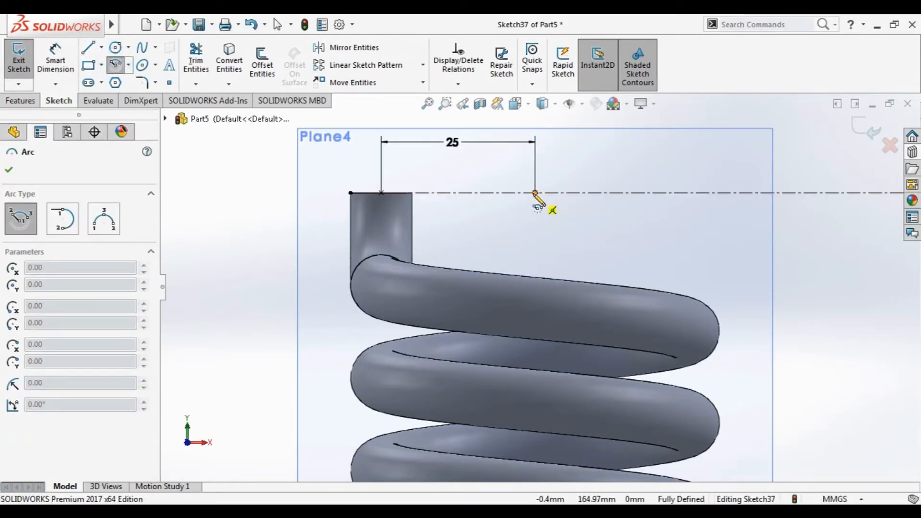
click(382, 192)
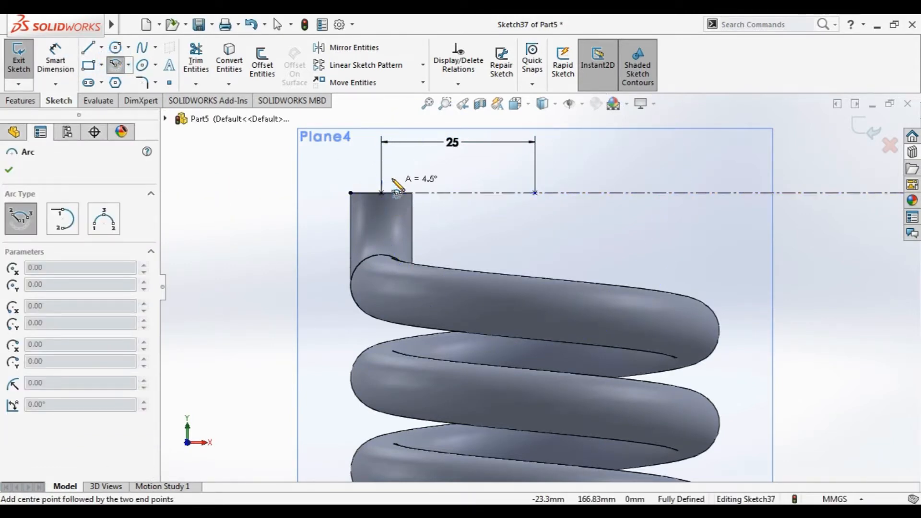
scroll(394, 179, up, 3)
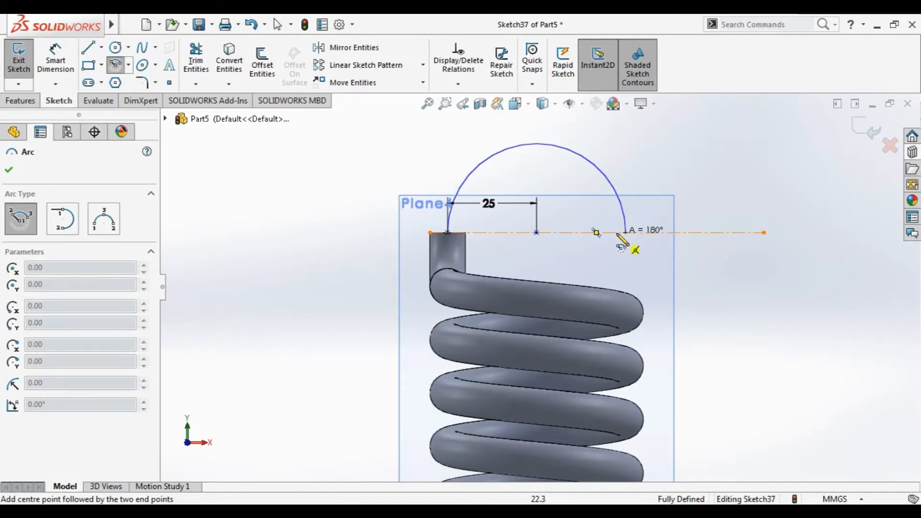
click(619, 233)
click(16, 173)
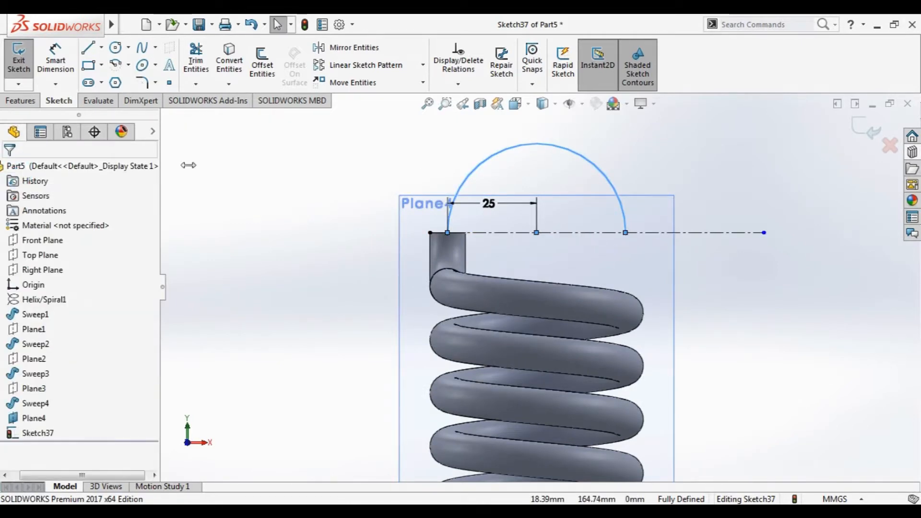
- Sweep a 10 mm circular profile along the semicircular arc to form the upper hook
click(20, 100)
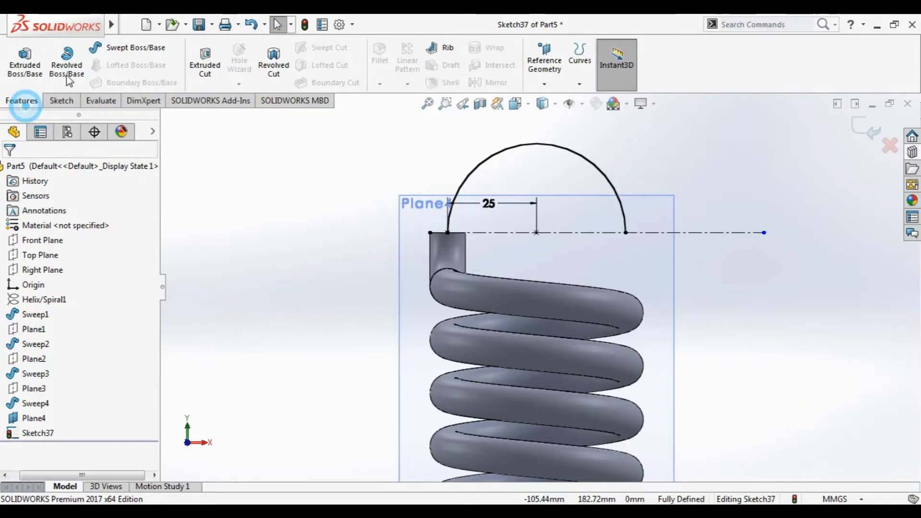
click(120, 47)
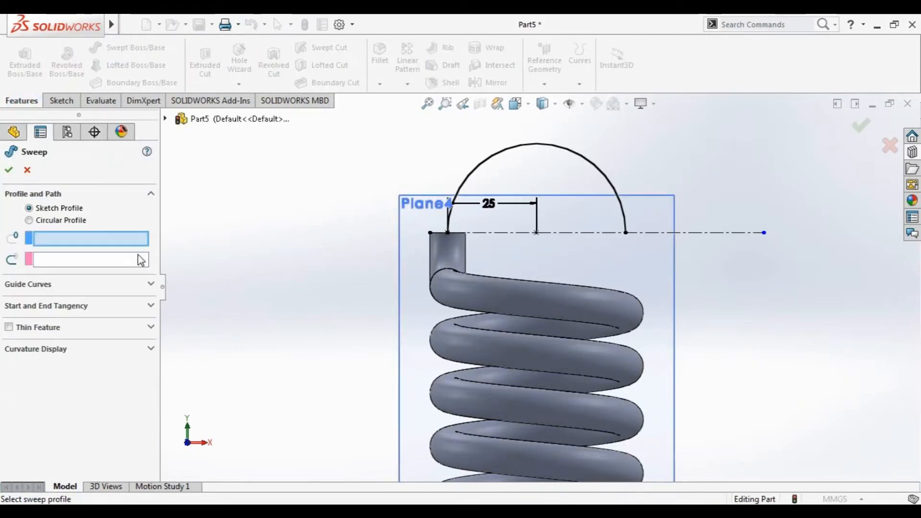
click(30, 220)
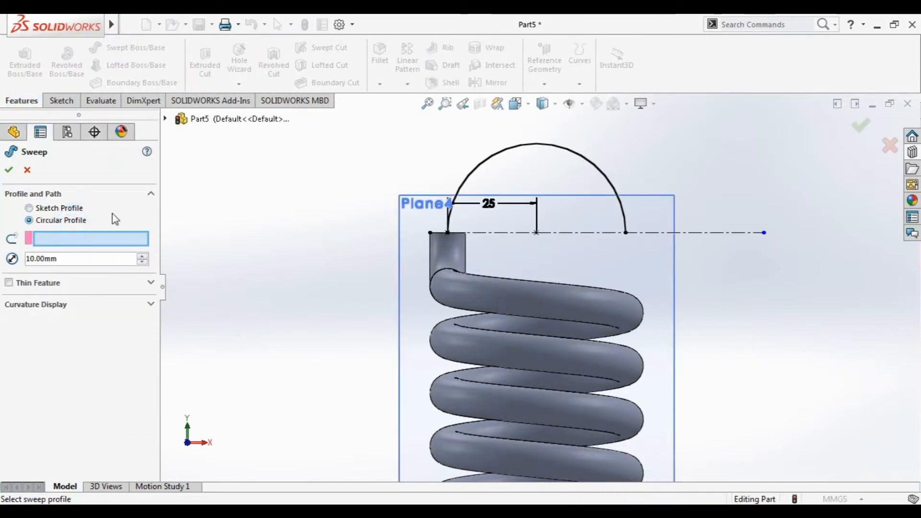
click(568, 151)
click(13, 169)
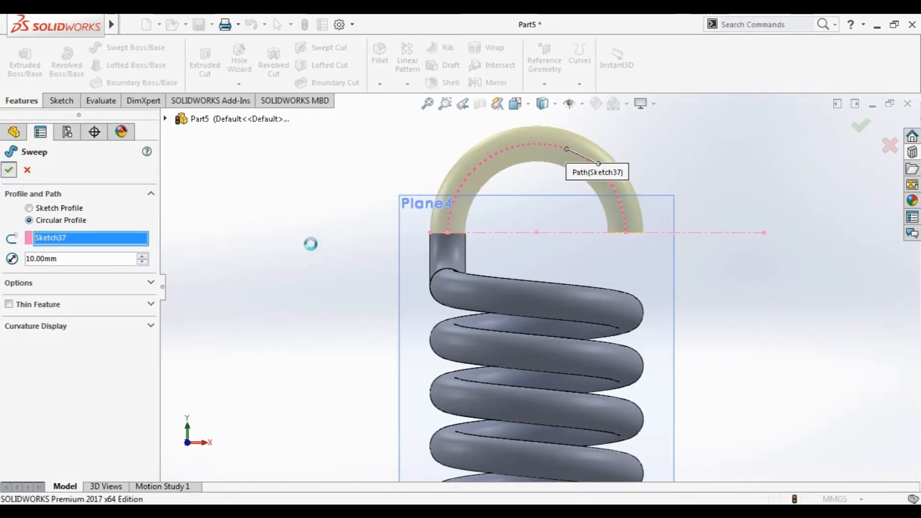
- Hide Plane4 and show the whole spring in isometric view
click(33, 418)
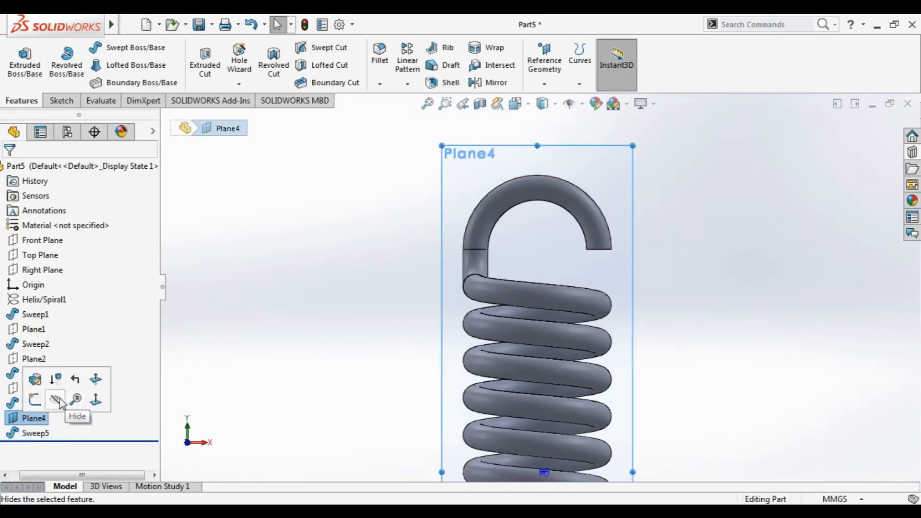
click(55, 399)
click(337, 316)
middle_drag(337, 315, 351, 339)
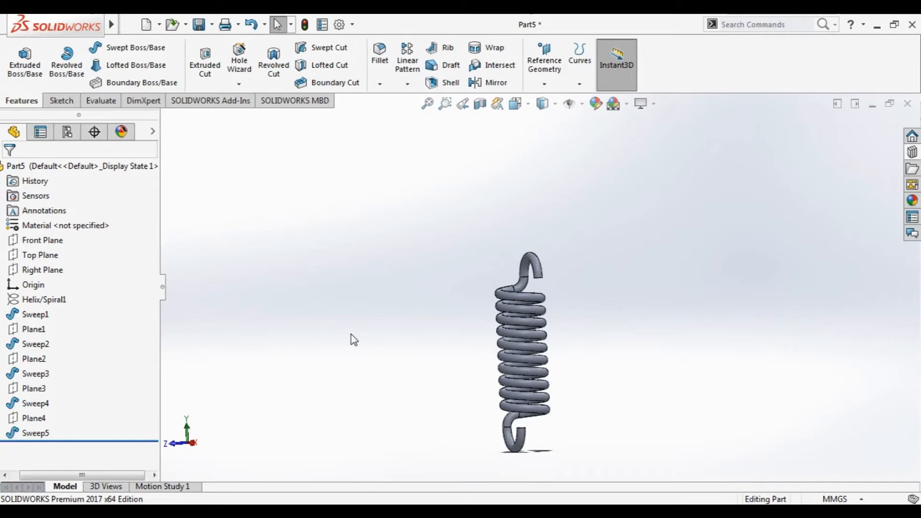
key(space)
click(479, 207)
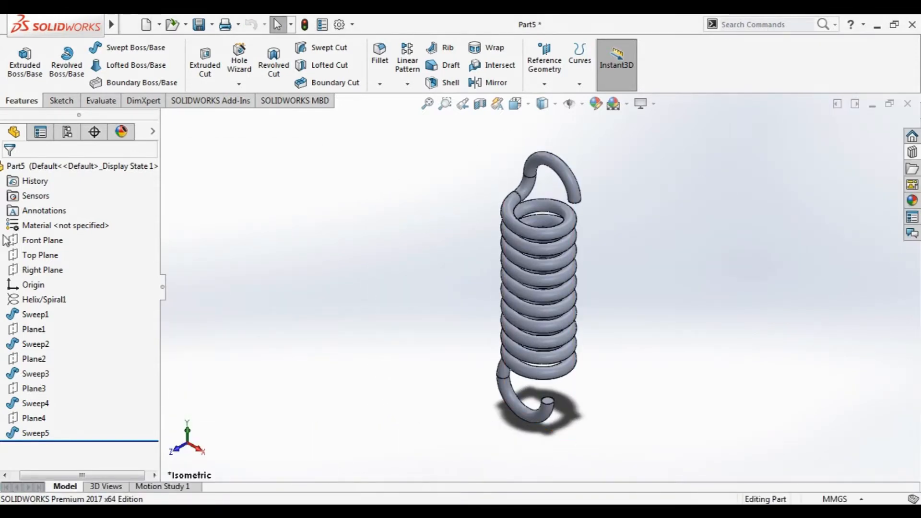
- Assign Chrome Stainless Steel from the SOLIDWORKS Steel materials to the part
click(44, 225)
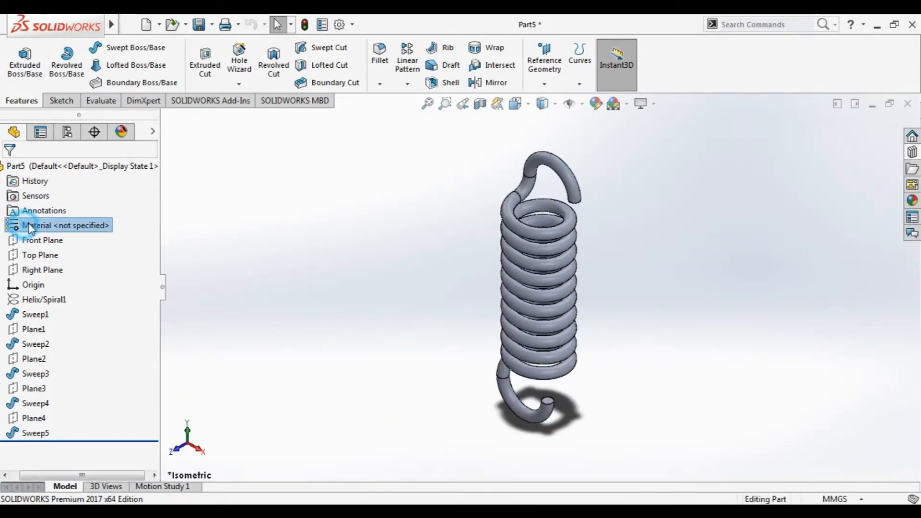
right_click(54, 230)
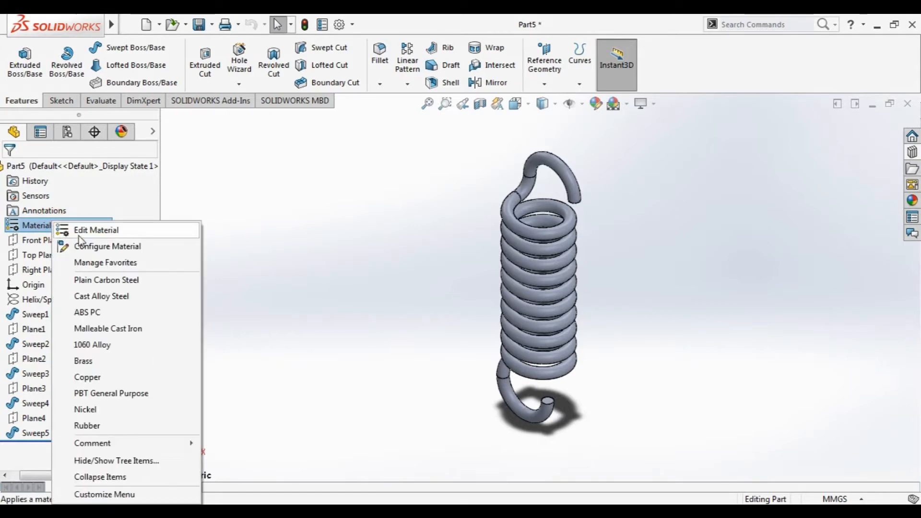
click(70, 232)
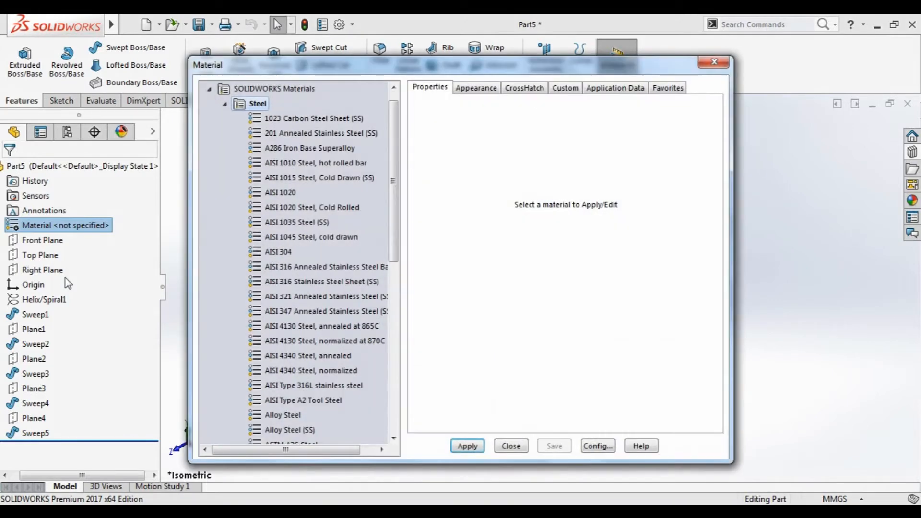
click(325, 120)
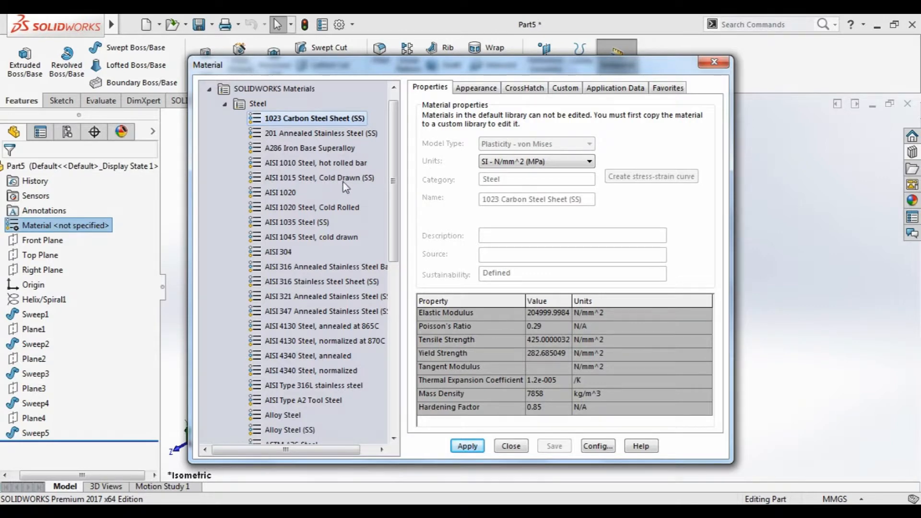
click(329, 211)
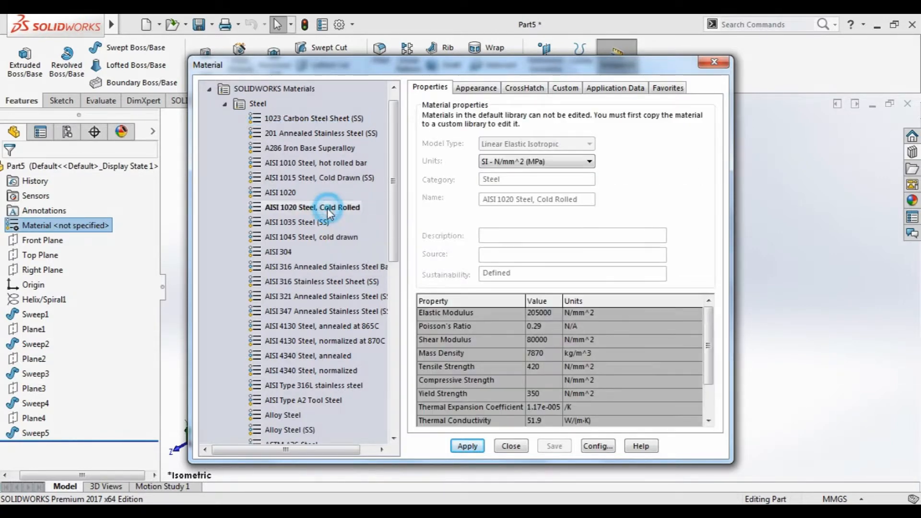
scroll(329, 297, down, 1)
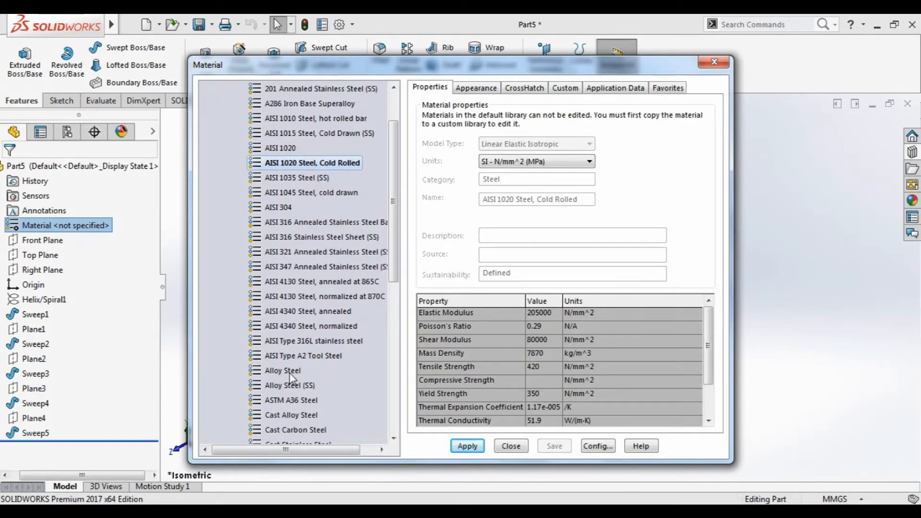
scroll(319, 412, down, 1)
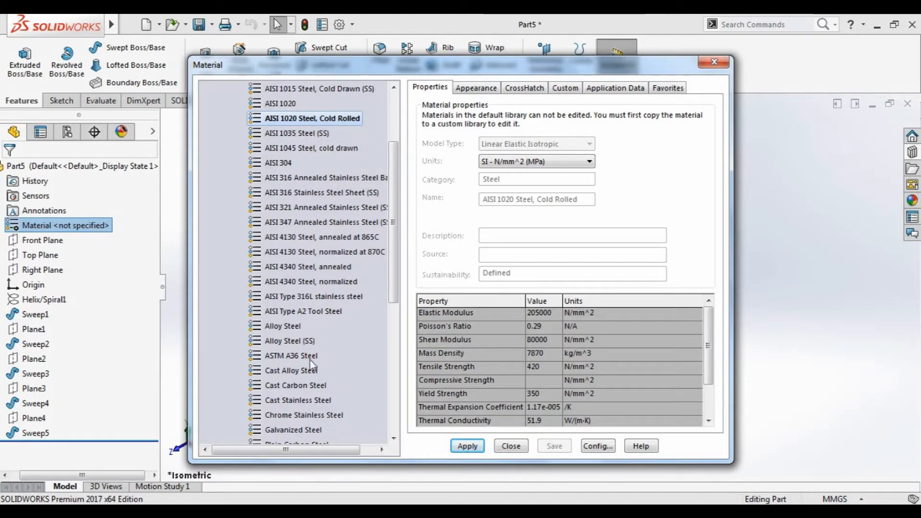
click(330, 416)
click(469, 447)
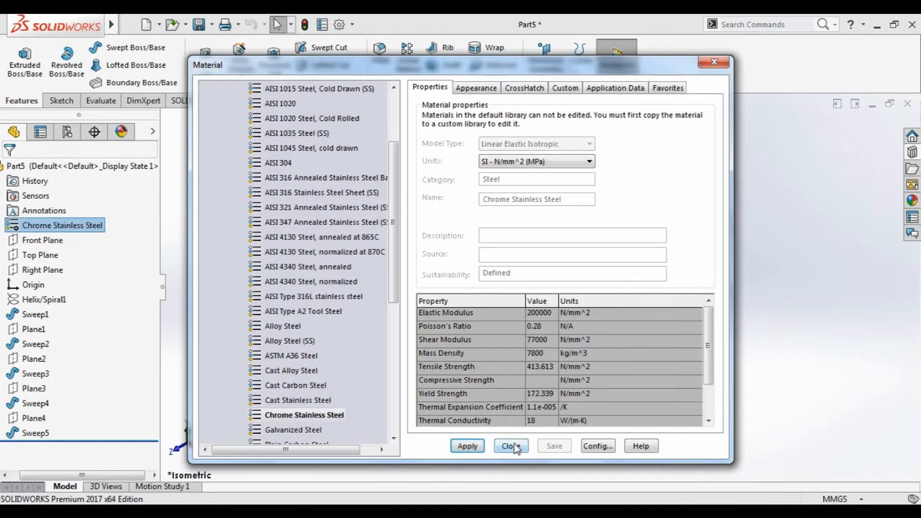
click(511, 446)
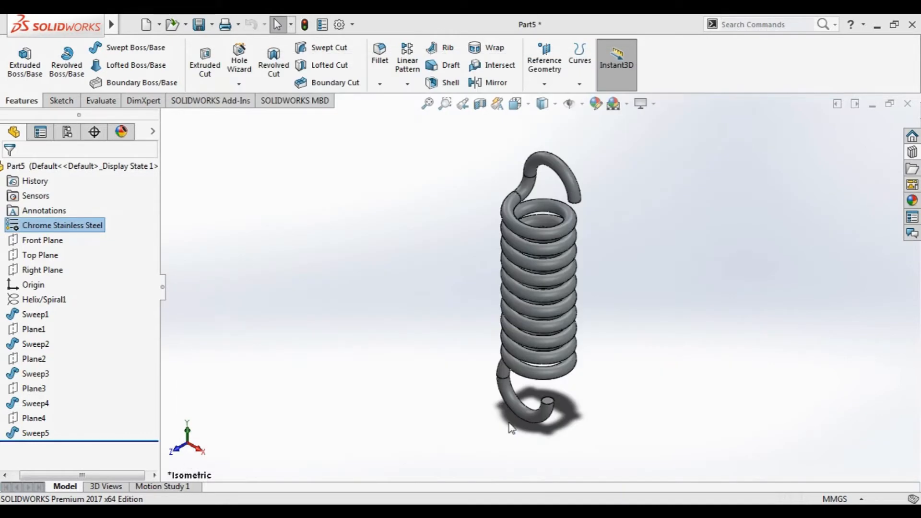
- Turn on RealView Graphics and orbit the spring to inspect its reflective finish
click(654, 104)
click(657, 123)
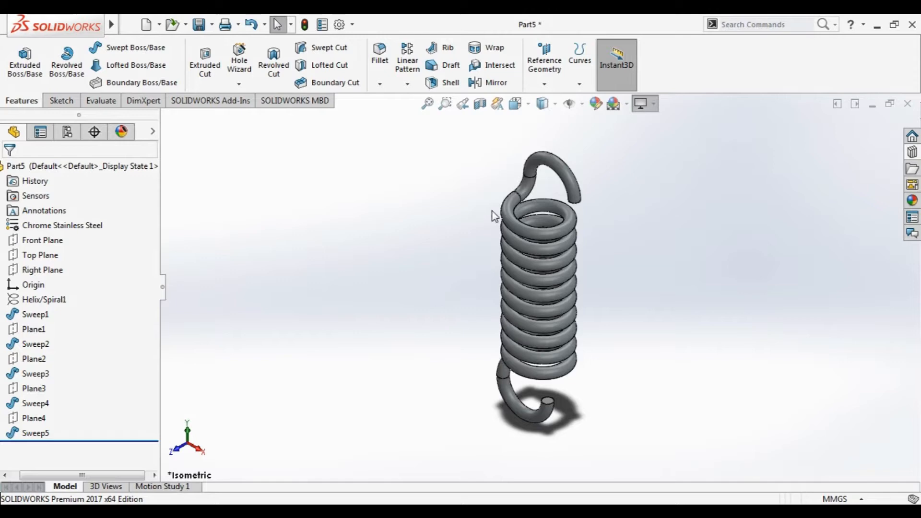
middle_drag(409, 214, 486, 387)
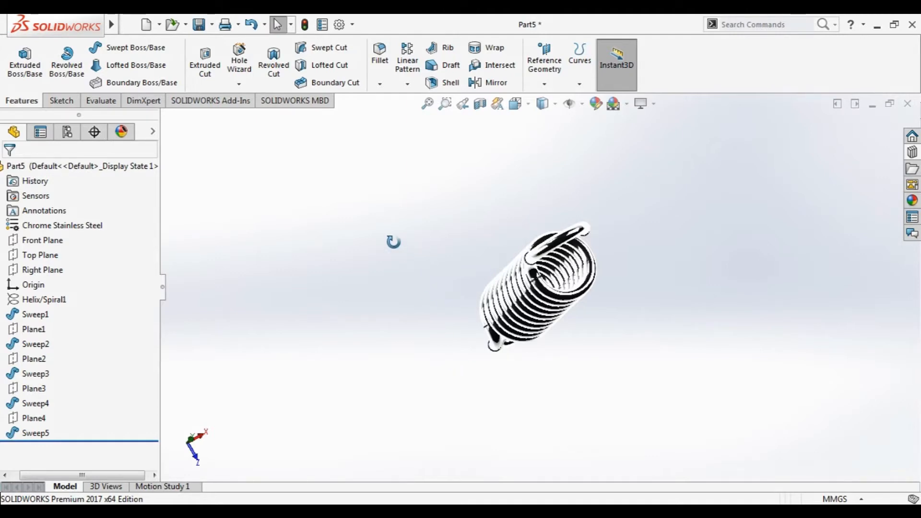
middle_drag(394, 241, 369, 218)
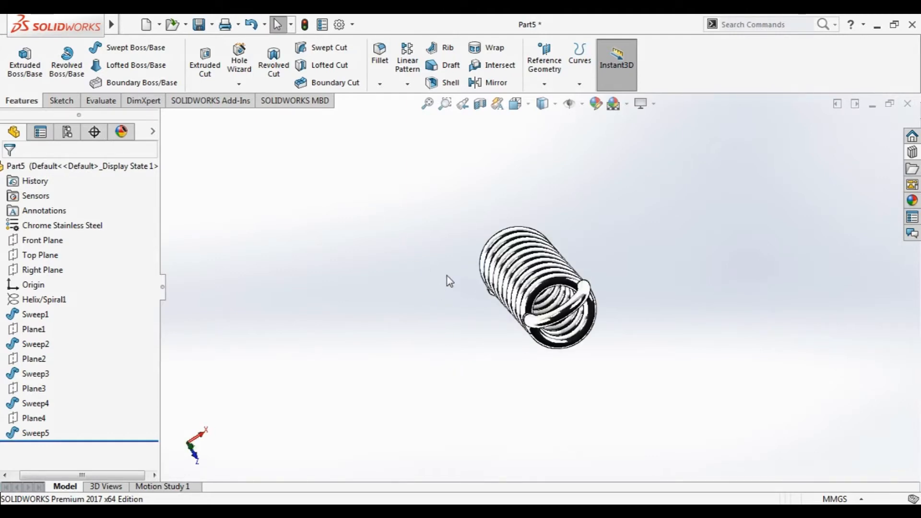
- Orient the view to a corner of the view cube that shows the spring lying horizontally
key(space)
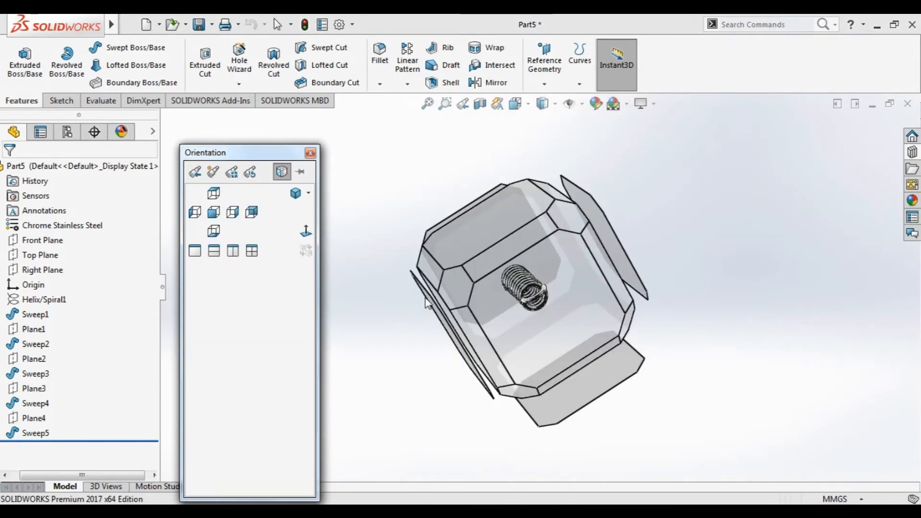
mouse_move(456, 291)
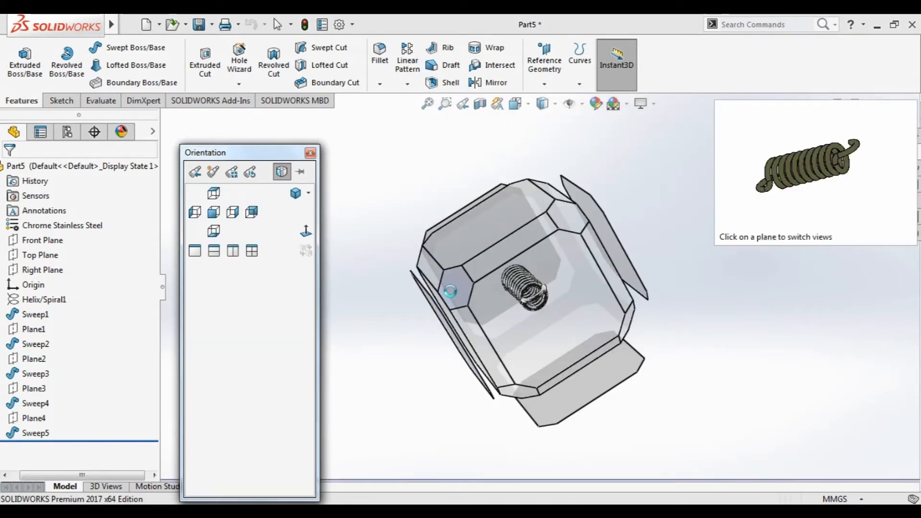
click(450, 300)
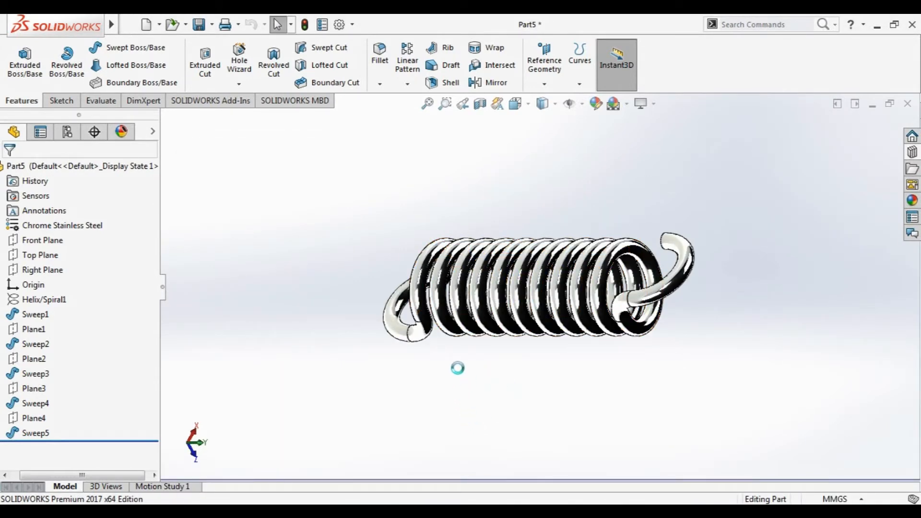
- Expand the flyout feature tree and orient the view to a view cube face that shows the spring horizontally from the side
middle_drag(458, 368, 461, 374)
middle_drag(477, 406, 513, 340)
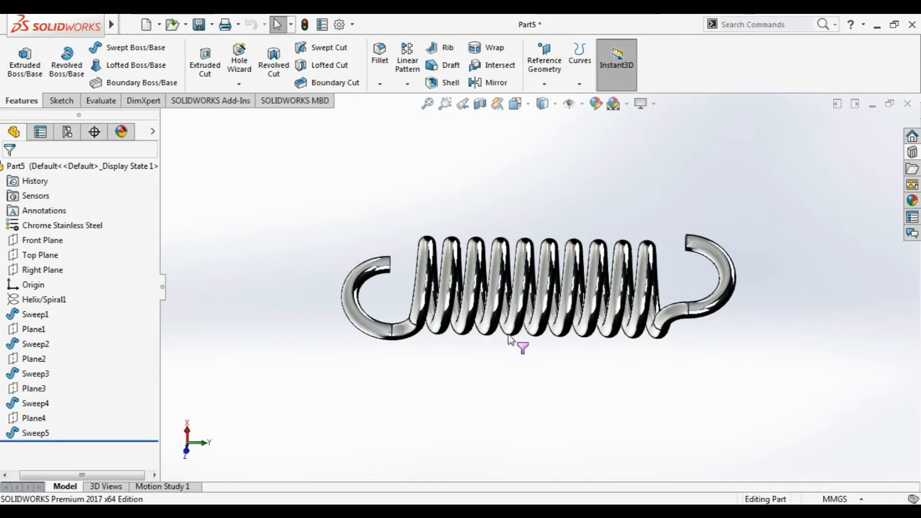
key(c)
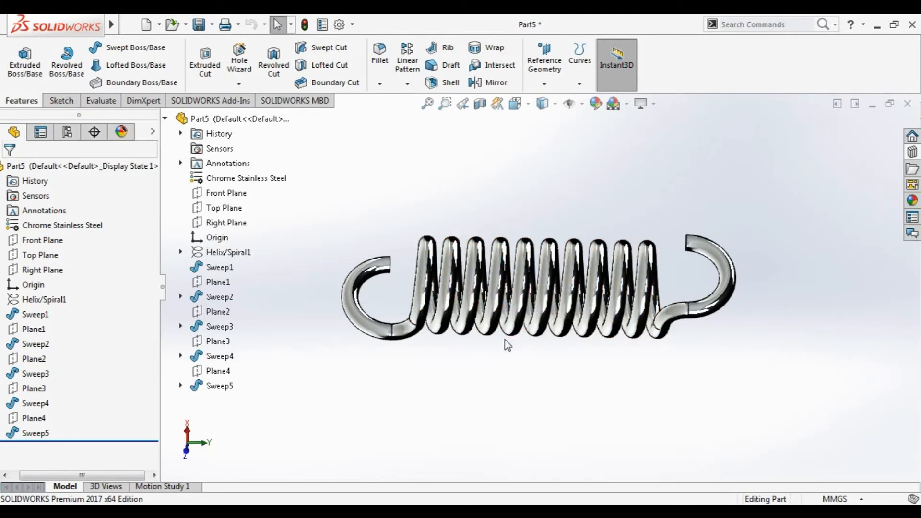
key(space)
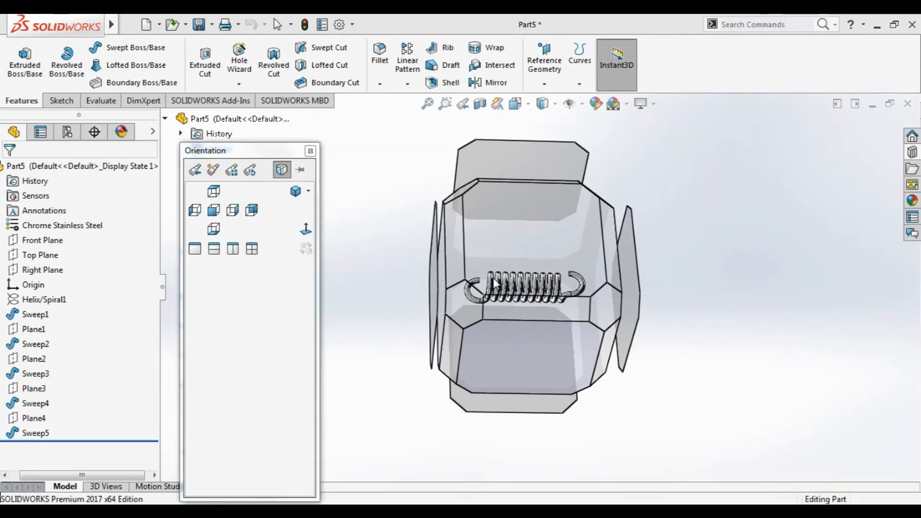
click(528, 262)
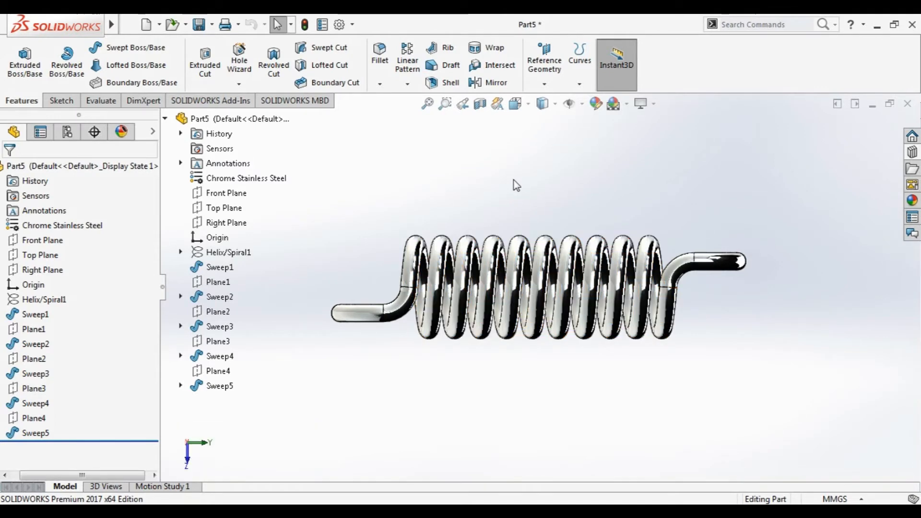
- Rotate the view in small increments around the spring's long axis to examine the coils and both end hooks from different sides
key(Down)
key(Down)
key(Down)
key(Down)
key(Down)
key(Down)
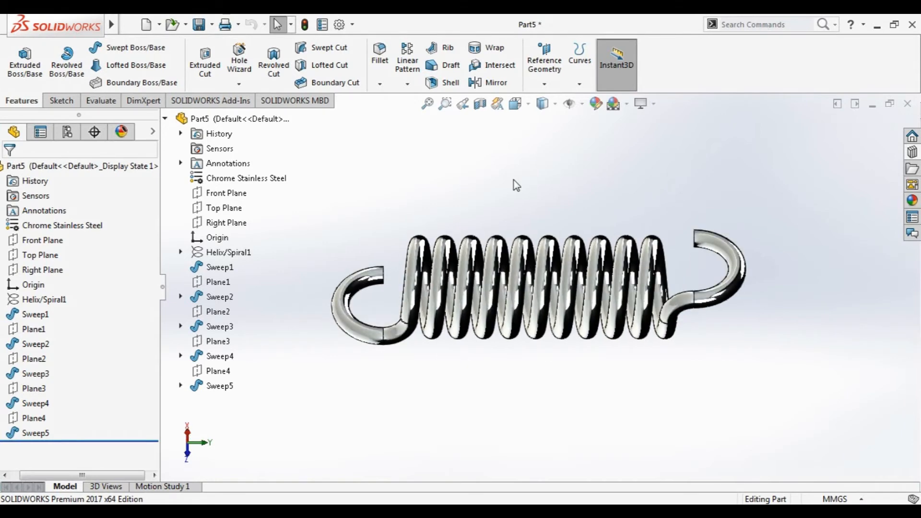
key(Down)
key(Down)
key(Down)
key(Down)
key(Down)
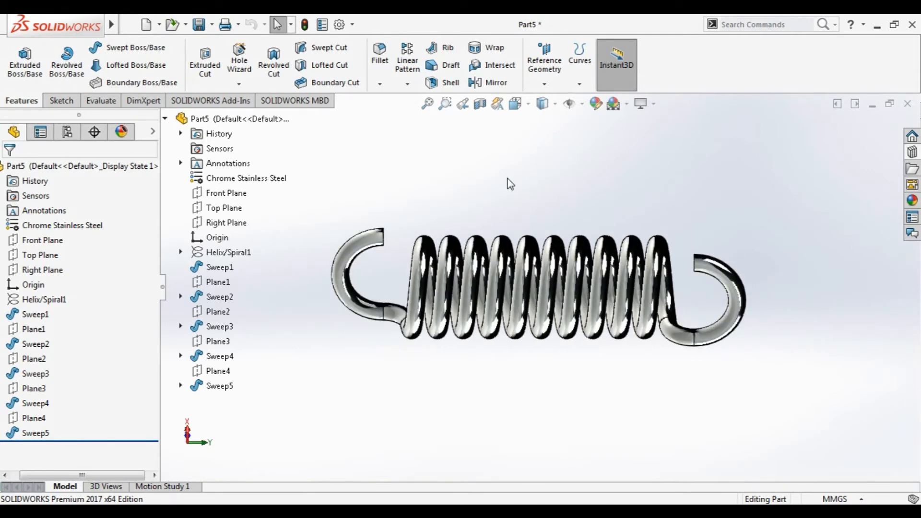
key(Left)
key(Left)
key(Left)
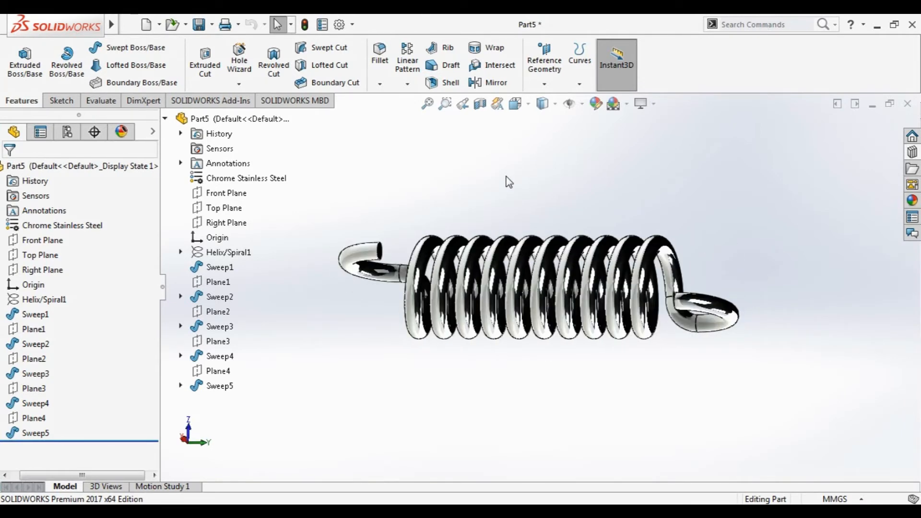
key(Left)
key(Left)
key(Left)
key(Left)
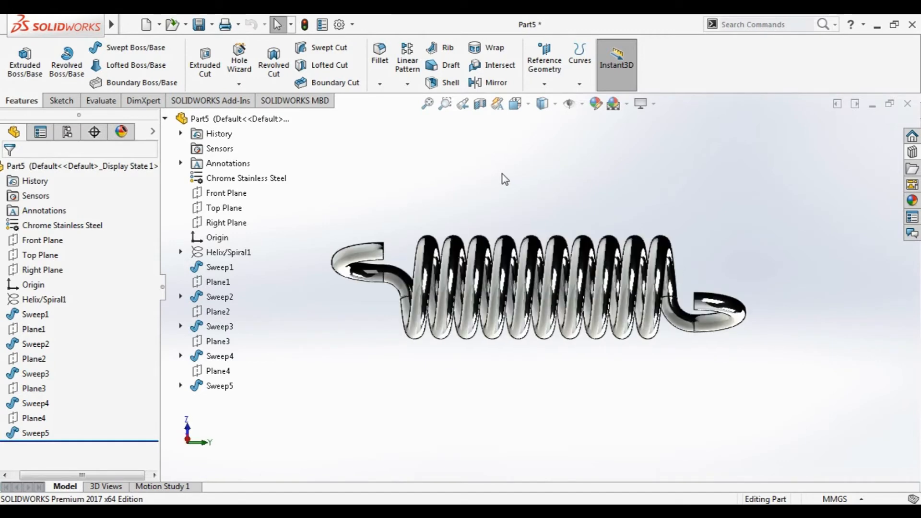
- Turn the spring through tilted, near-upright and near-horizontal views to inspect its hook transitions and chrome reflections
key(Up)
key(Up)
key(Up)
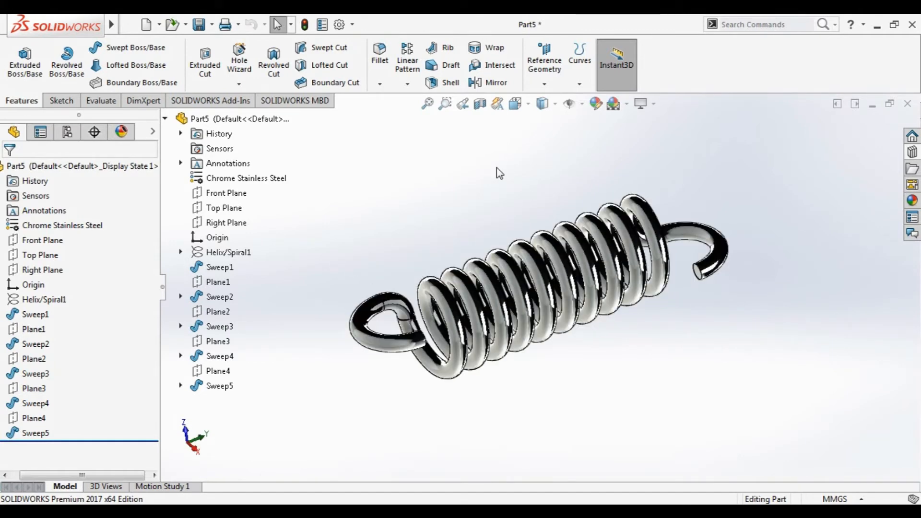
key(Down)
key(Down)
key(Up)
key(Left)
key(Left)
key(Left)
key(Up)
key(Up)
key(Up)
key(Up)
key(Up)
key(Up)
key(Up)
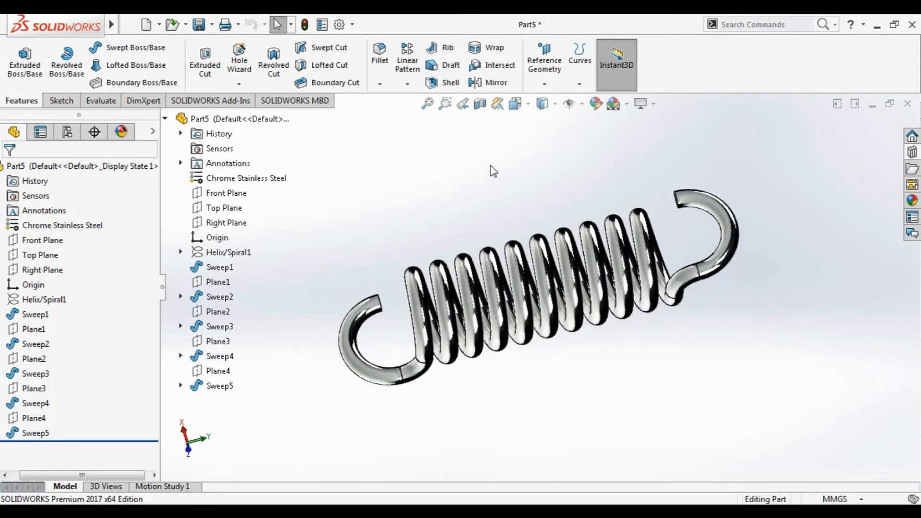
key(Up)
key(Up)
key(Up)
key(Up)
key(Up)
key(Up)
key(Up)
key(Up)
key(Up)
key(Up)
key(Up)
key(Up)
key(Up)
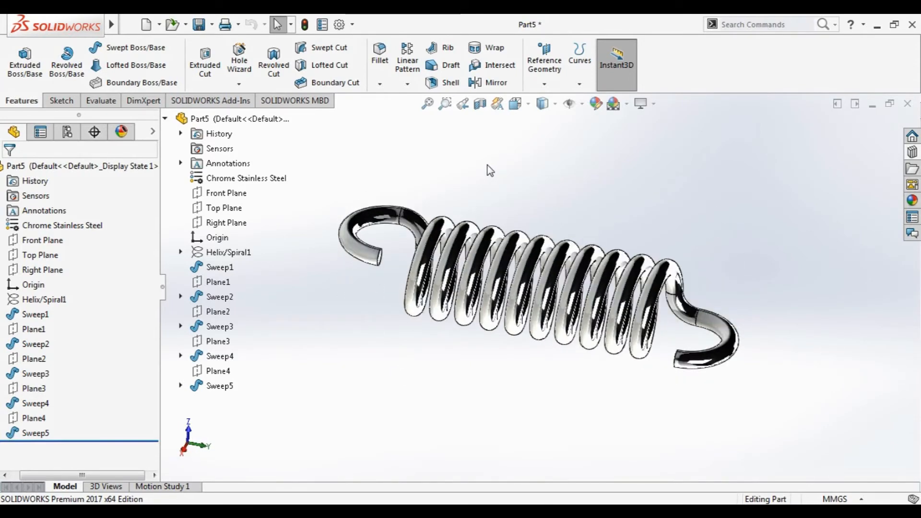
key(Up)
key(Up)
key(Up)
key(Left)
key(Up)
key(Up)
key(Up)
key(Left)
key(Left)
key(Left)
key(Left)
key(Left)
key(Left)
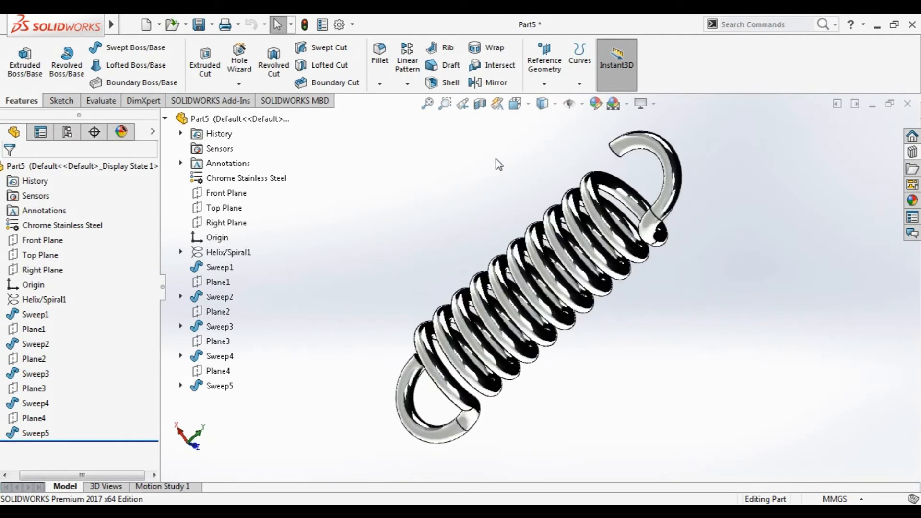
key(Up)
key(Up)
key(Up)
key(Up)
key(Up)
key(Up)
key(Up)
key(Up)
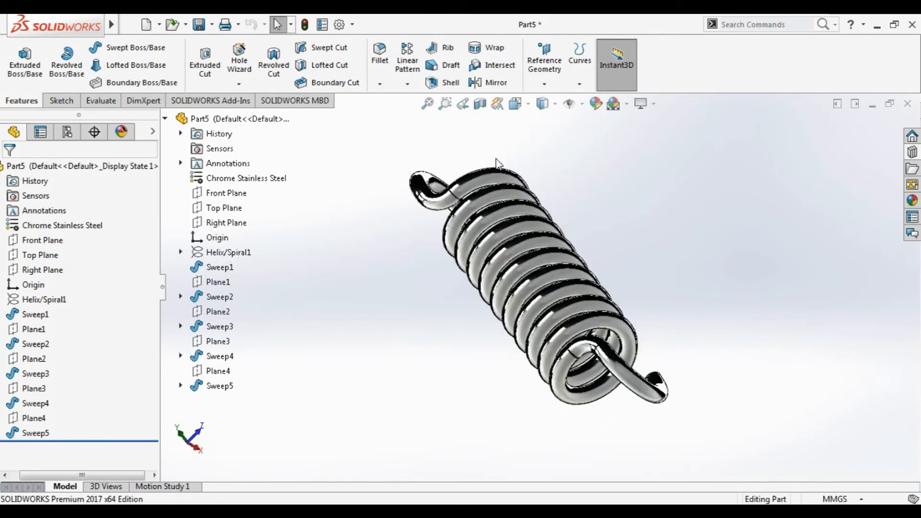
key(Down)
key(Down)
key(Down)
key(Down)
key(Right)
key(Right)
key(Right)
key(Right)
key(Right)
key(Right)
key(Right)
key(Right)
key(Right)
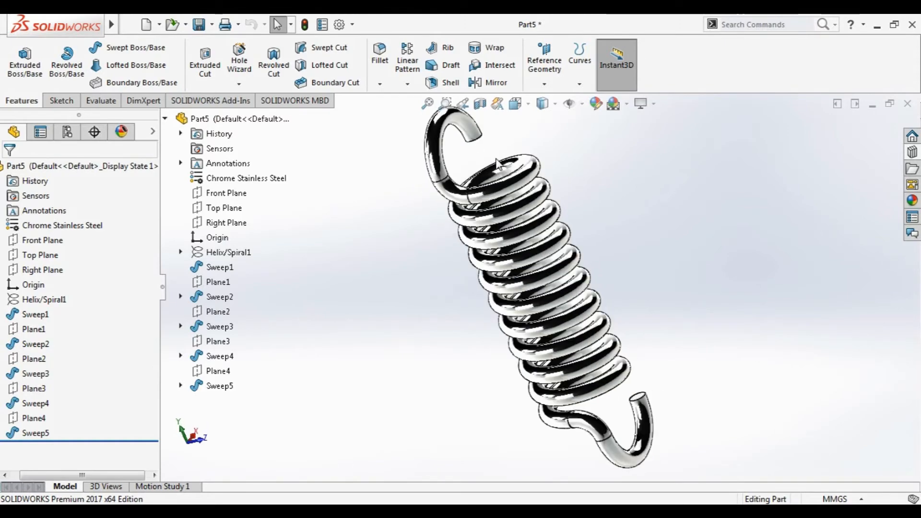
key(Right)
key(Right)
key(Right)
key(Right)
key(Down)
key(Down)
key(Down)
key(Down)
key(Down)
key(Down)
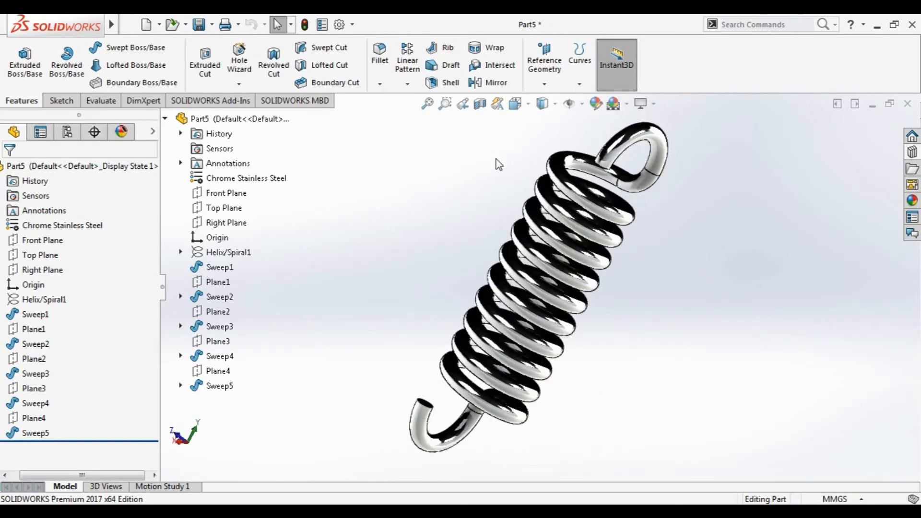
key(Right)
key(Right)
key(Right)
key(Right)
key(Right)
key(Right)
key(Up)
key(Left)
key(Left)
key(Up)
key(Left)
key(Left)
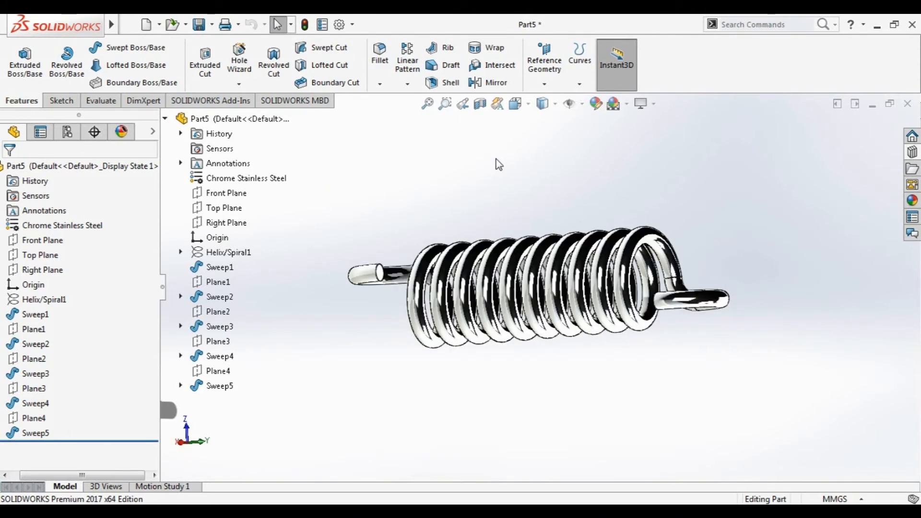
- Examine the zoomed-out spring and its floor shadow from several angles, and orient it horizontally to a view cube edge
key(z)
key(z)
key(z)
key(z)
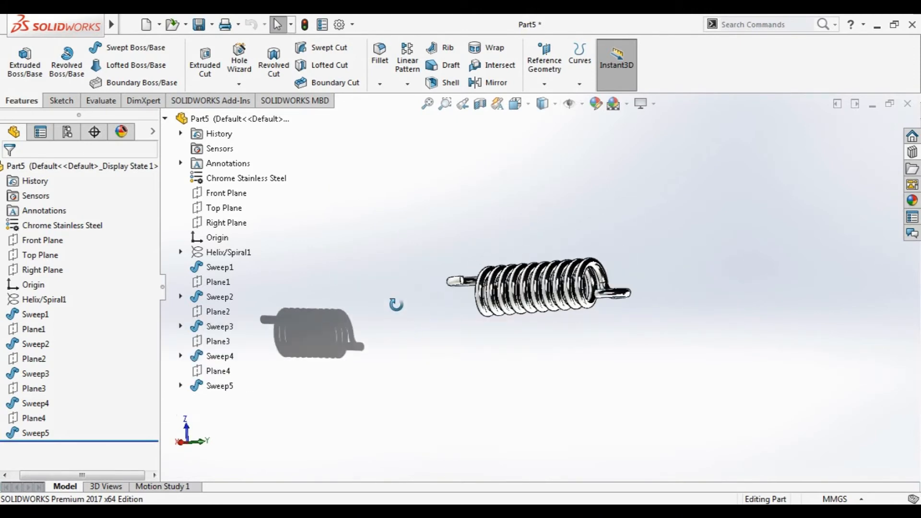
middle_drag(396, 305, 378, 262)
middle_drag(366, 202, 442, 296)
scroll(453, 319, down, 5)
middle_drag(724, 234, 784, 428)
key(space)
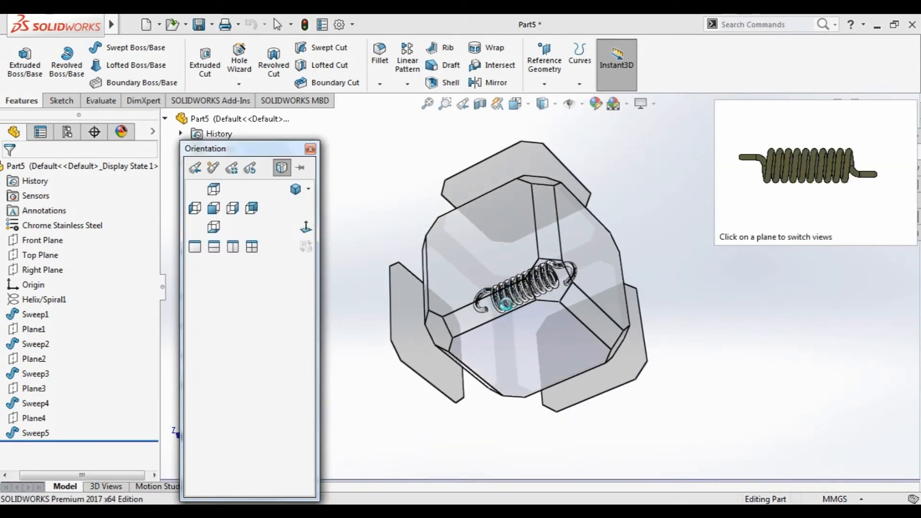
click(505, 305)
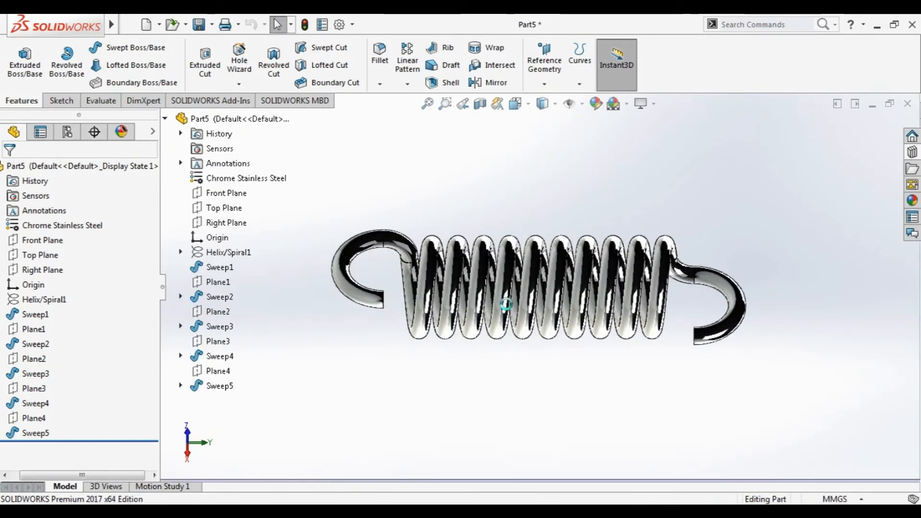